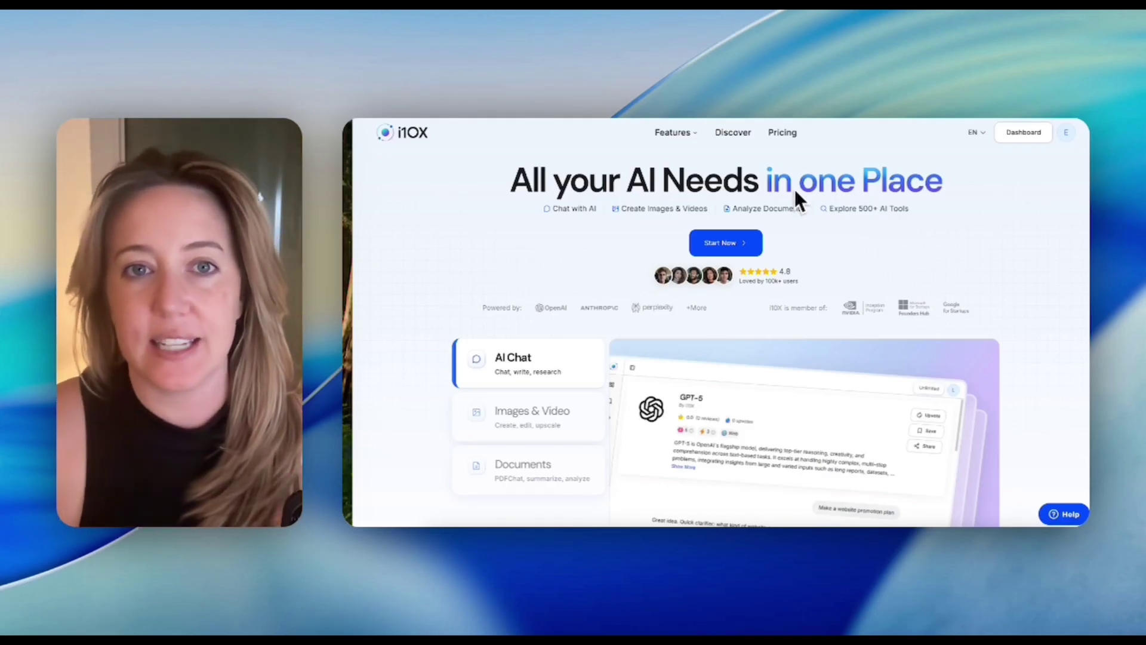
# Step: Scroll the homepage down to the 'Get All AI for the Price of One' pricing comparison
pyautogui.scroll(-3, 999, 401)
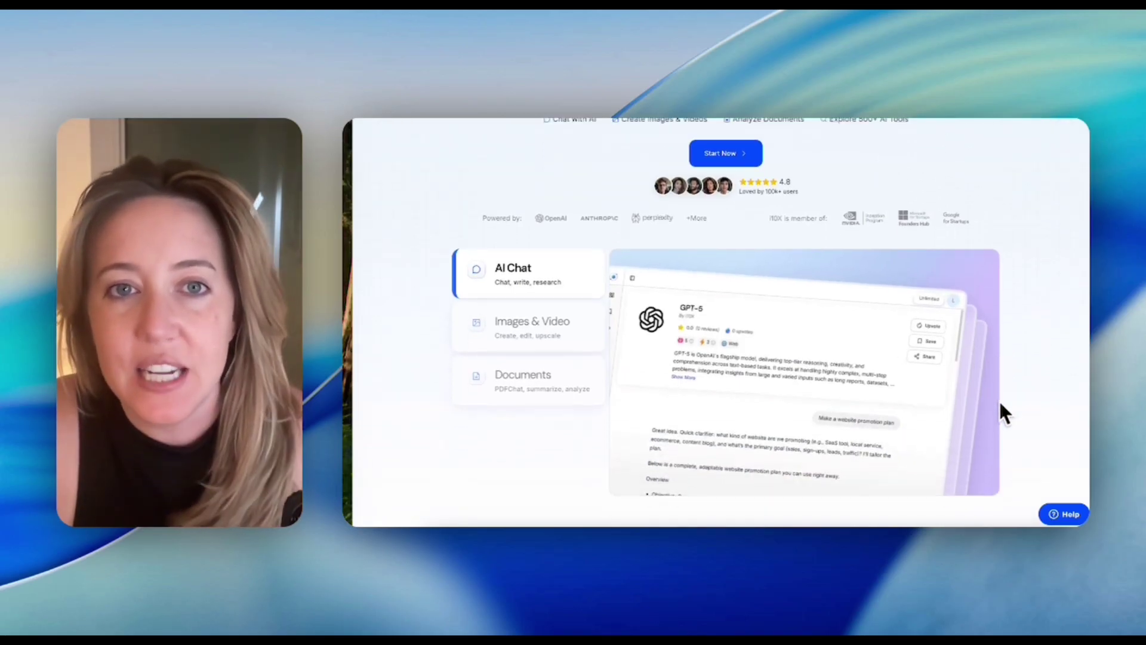
pyautogui.scroll(-3, 1000, 403)
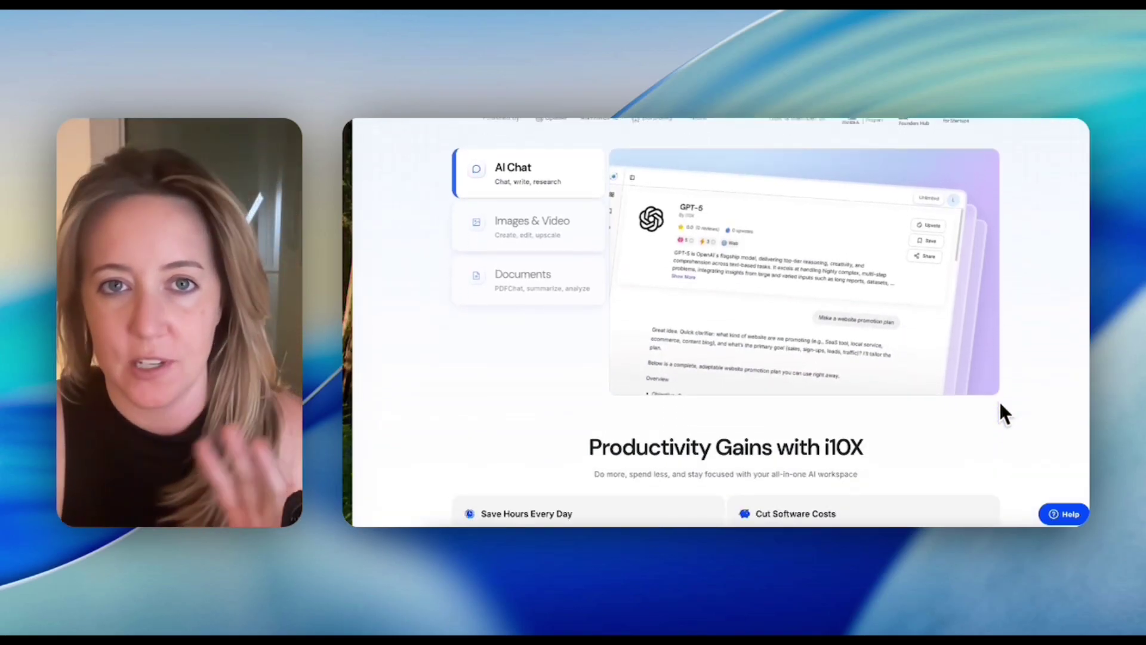
pyautogui.scroll(-3, 1002, 405)
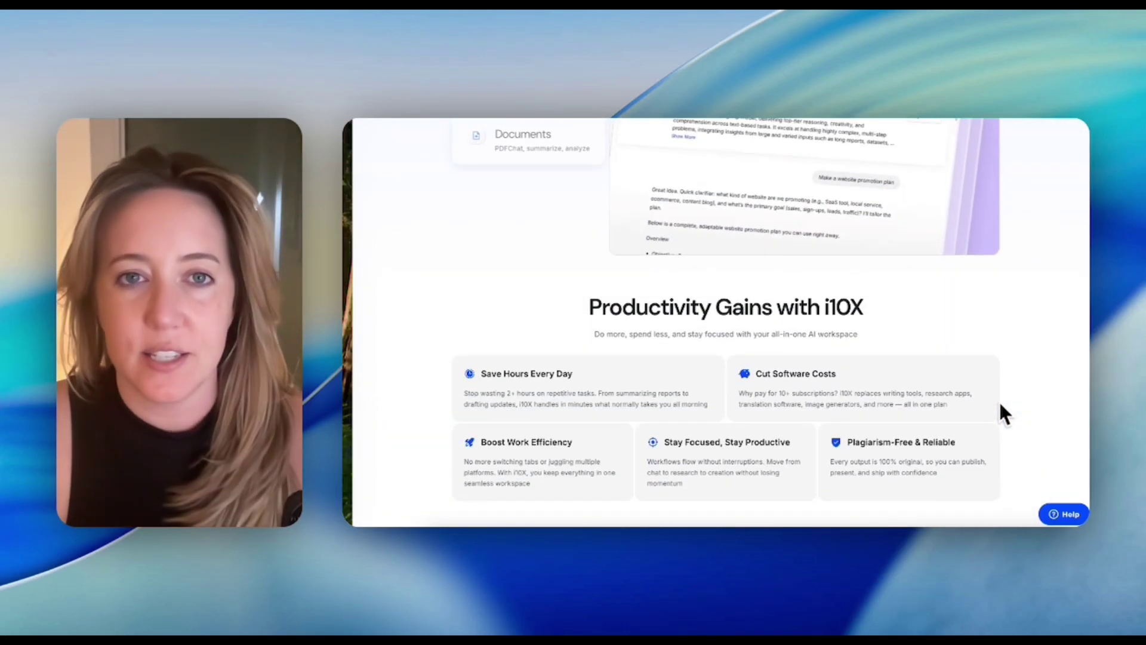
pyautogui.scroll(-1, 1001, 405)
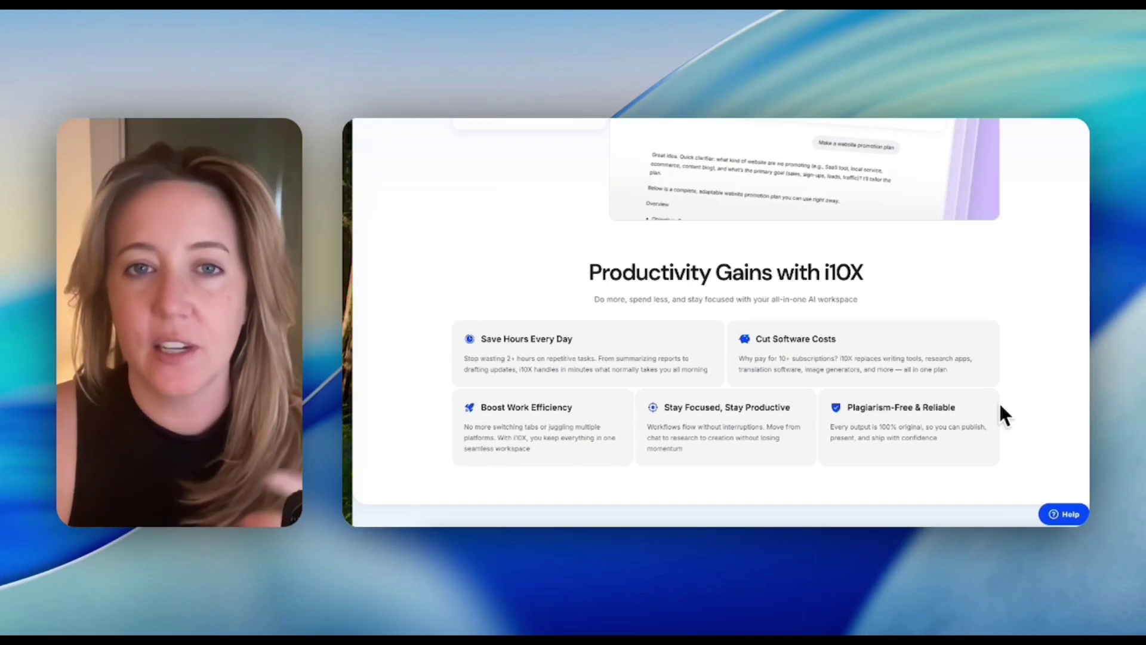
pyautogui.scroll(-3, 1001, 406)
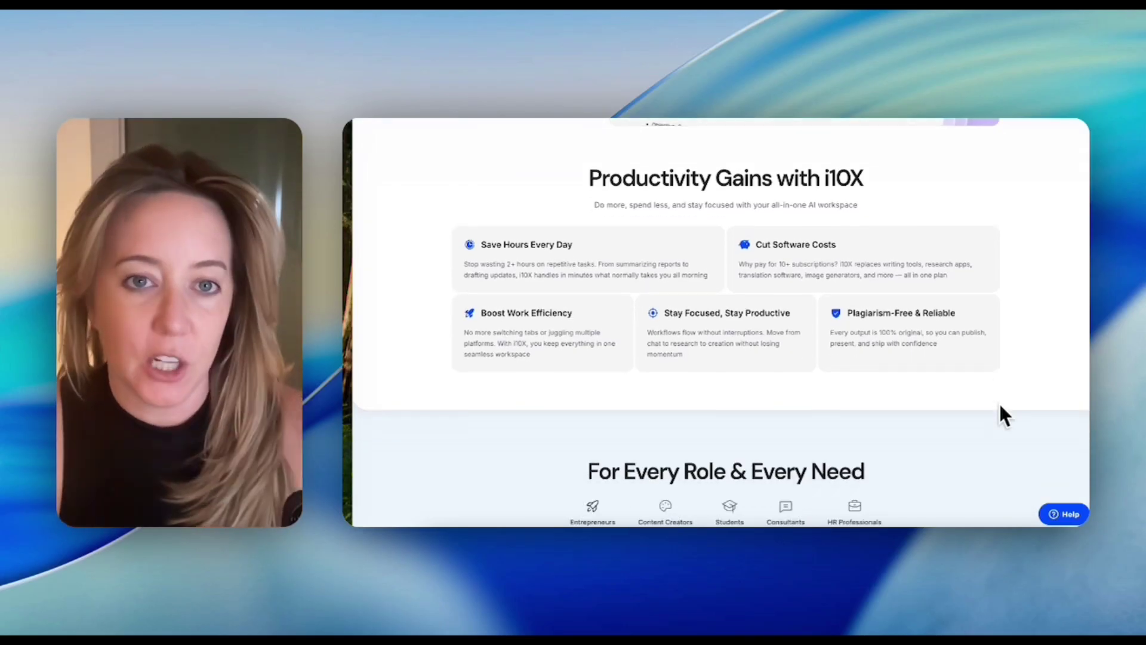
pyautogui.scroll(-3, 1001, 406)
pyautogui.scroll(-1, 1001, 406)
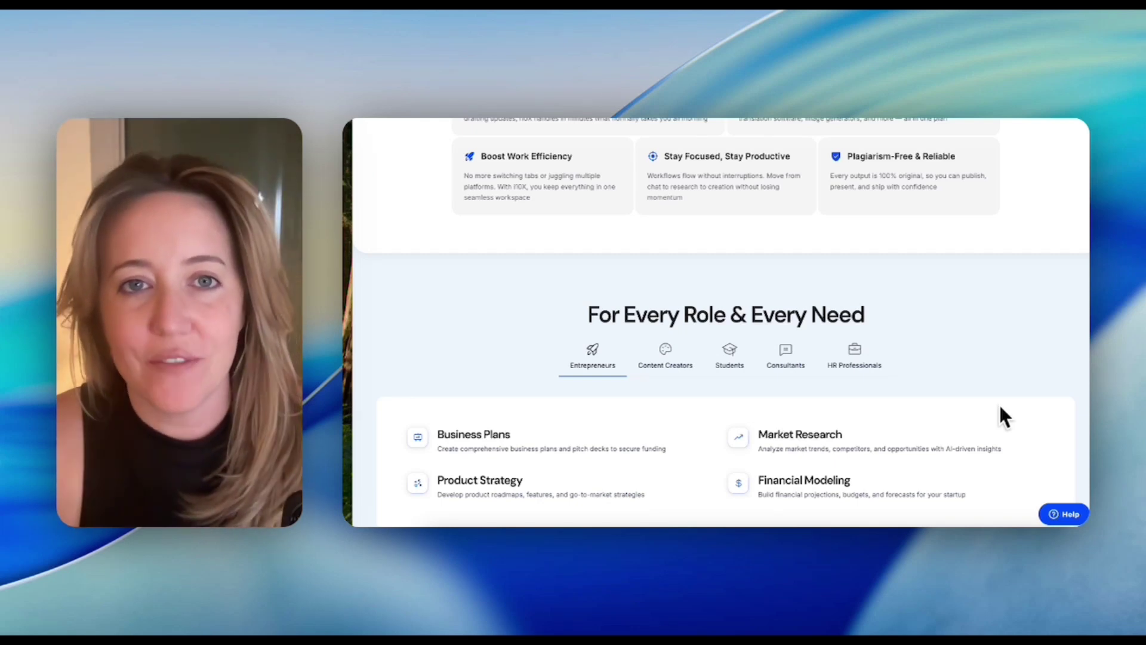
pyautogui.scroll(-1, 991, 388)
pyautogui.scroll(-5, 896, 322)
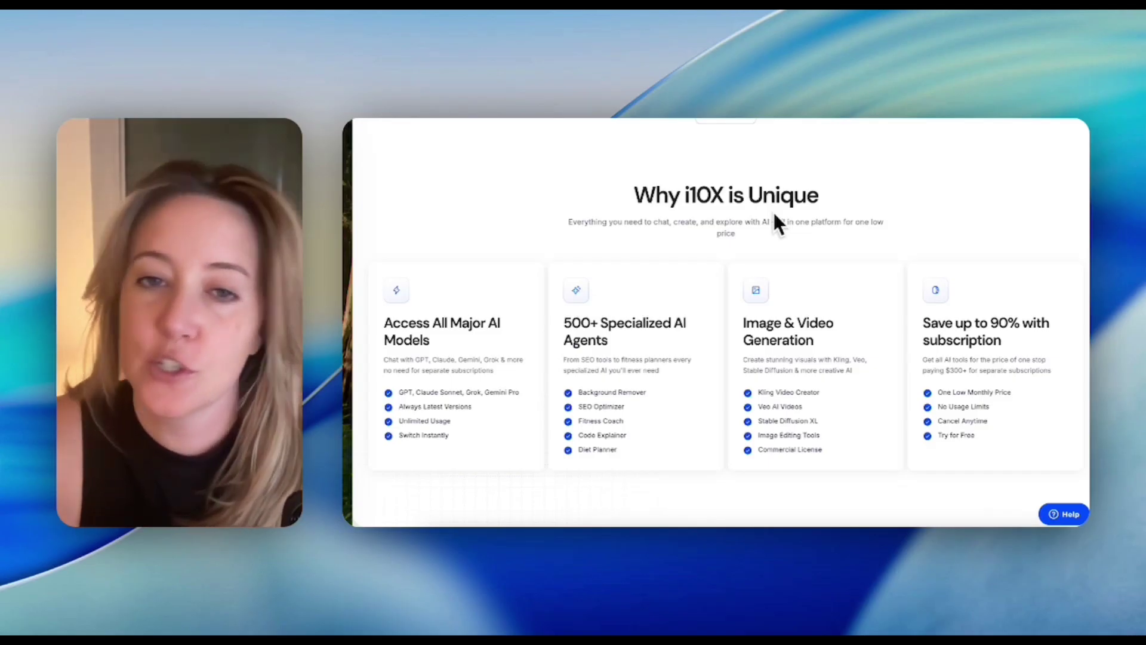
# Step: Scroll through the Why i10X is Unique and testimonials sections
pyautogui.scroll(2, 967, 388)
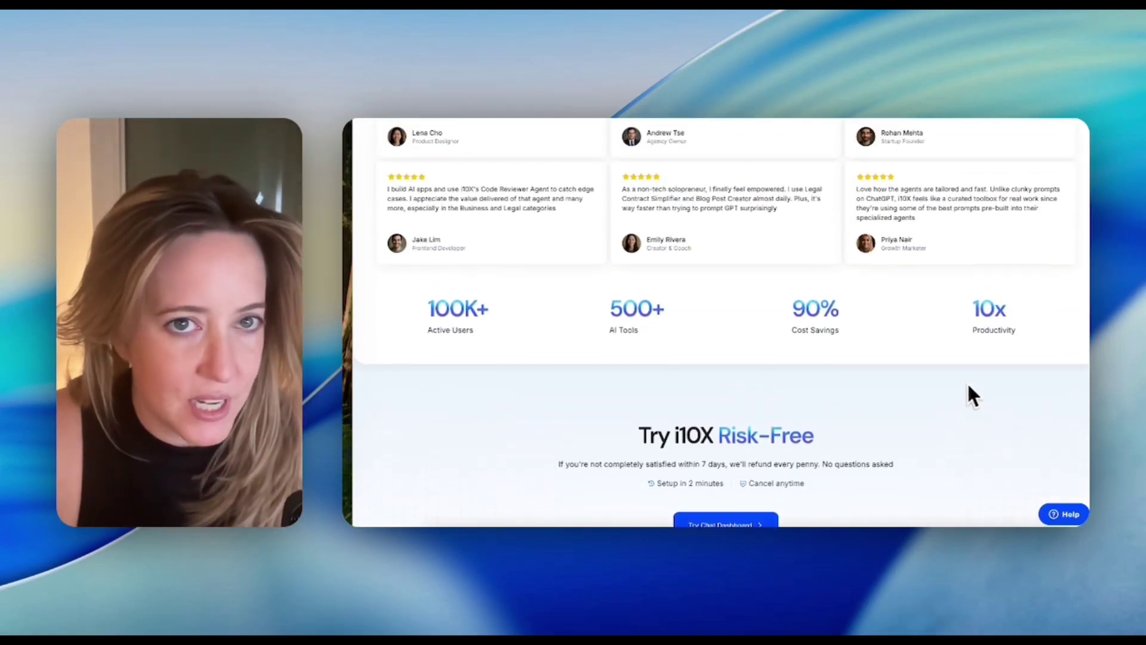
pyautogui.scroll(2, 972, 385)
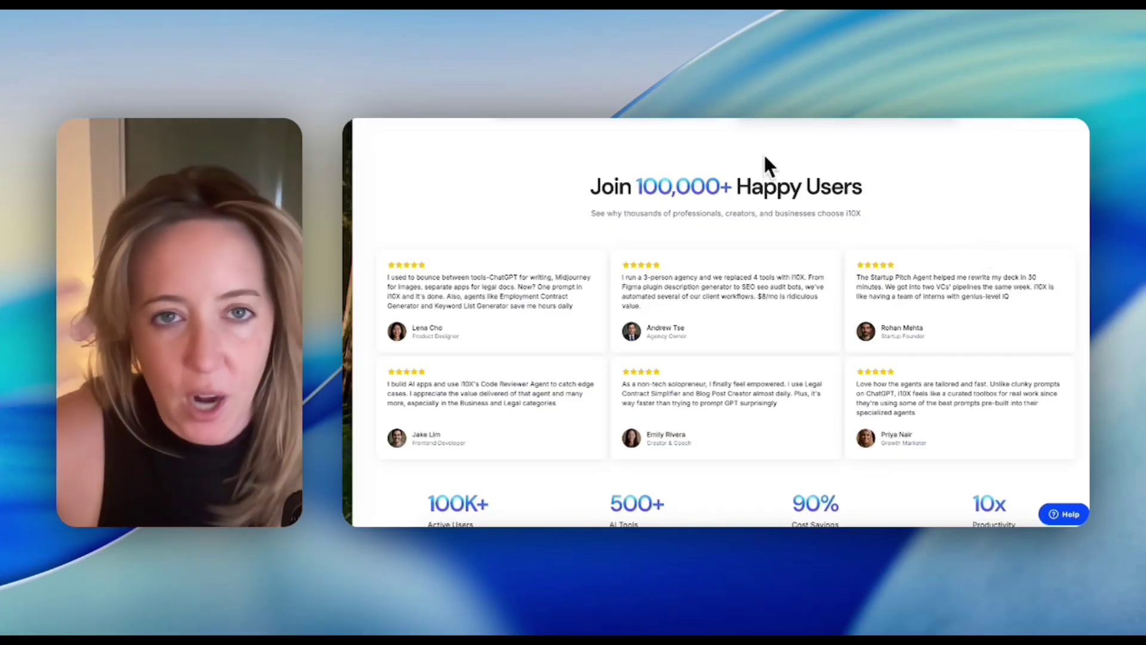
pyautogui.scroll(-1, 770, 238)
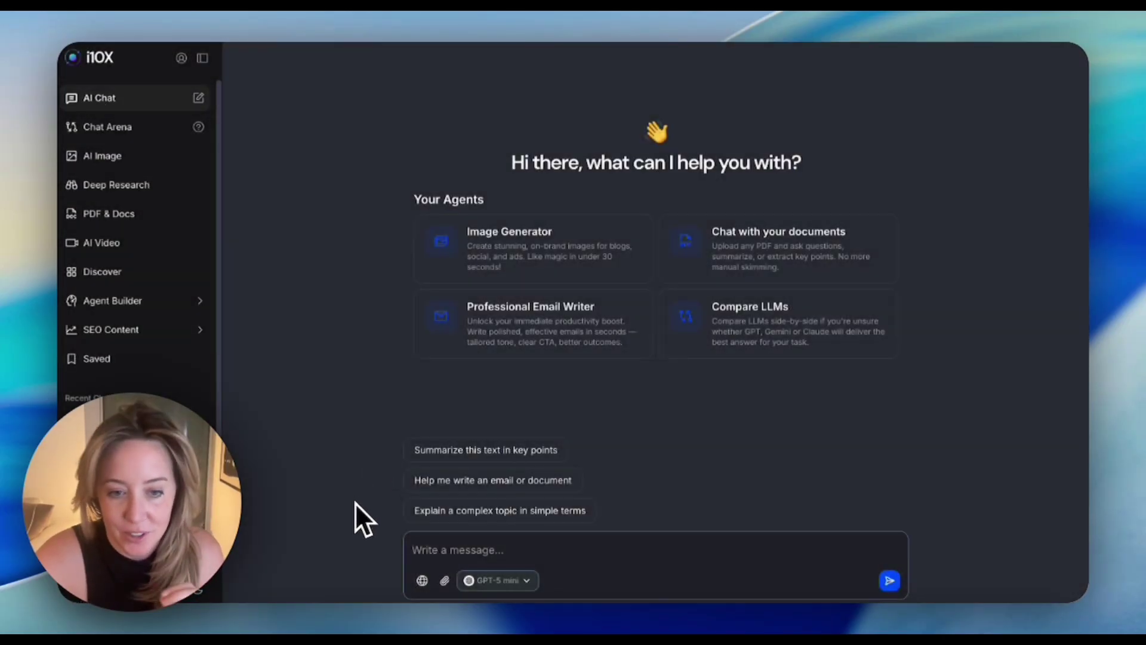
pyautogui.click(481, 580)
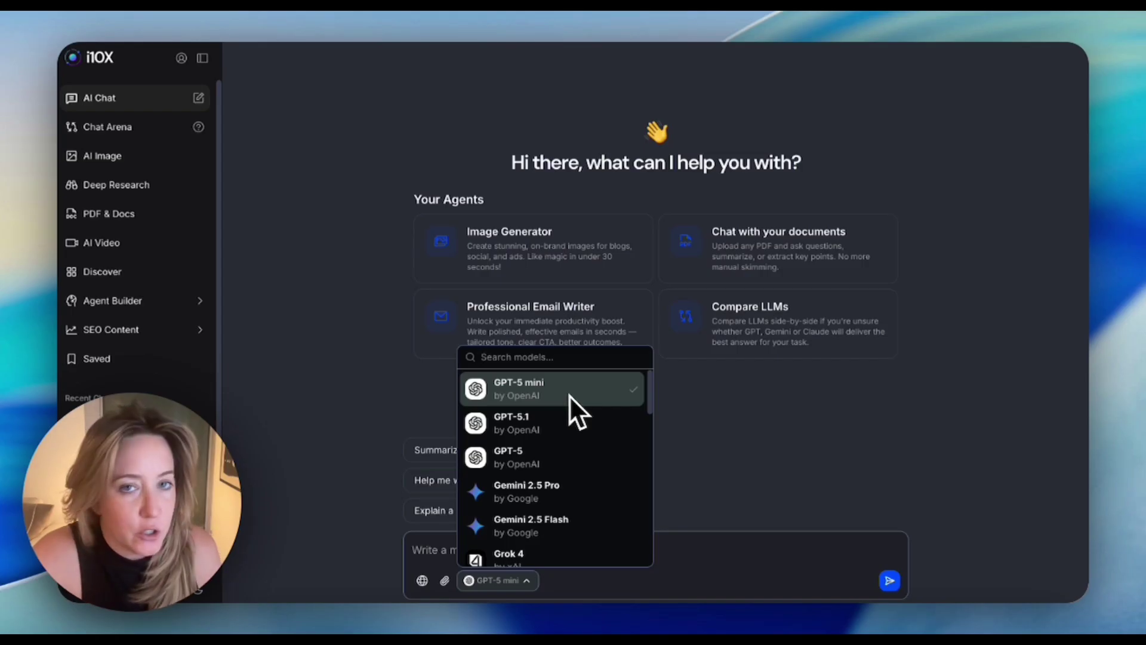
pyautogui.scroll(-2, 570, 395)
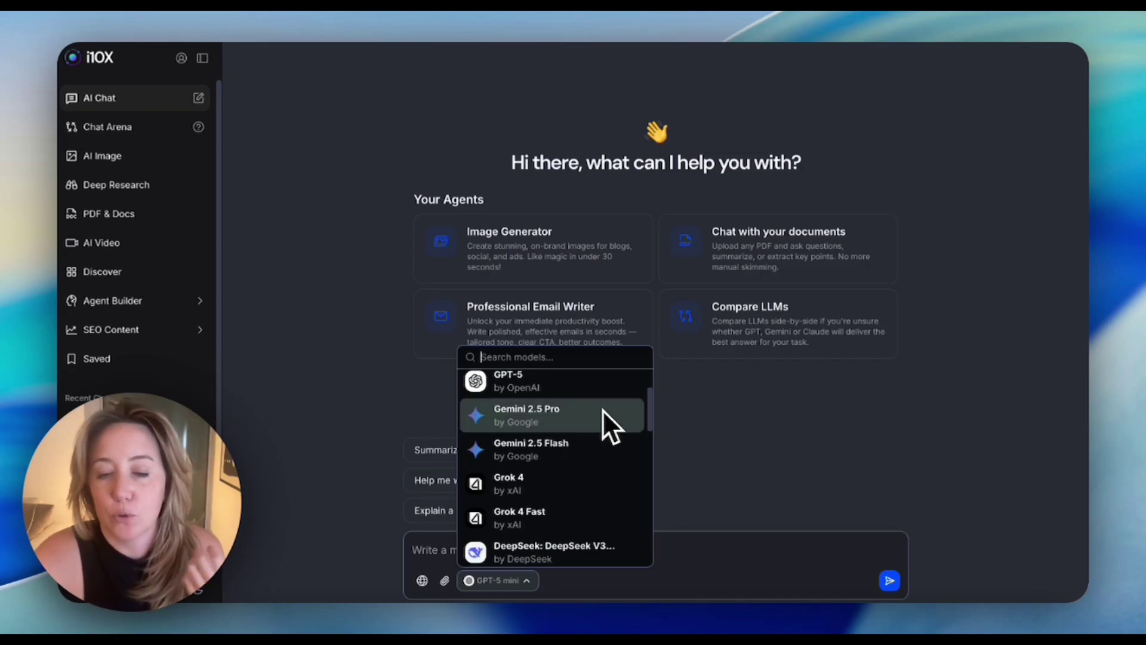
pyautogui.scroll(-3, 582, 455)
pyautogui.scroll(-3, 581, 457)
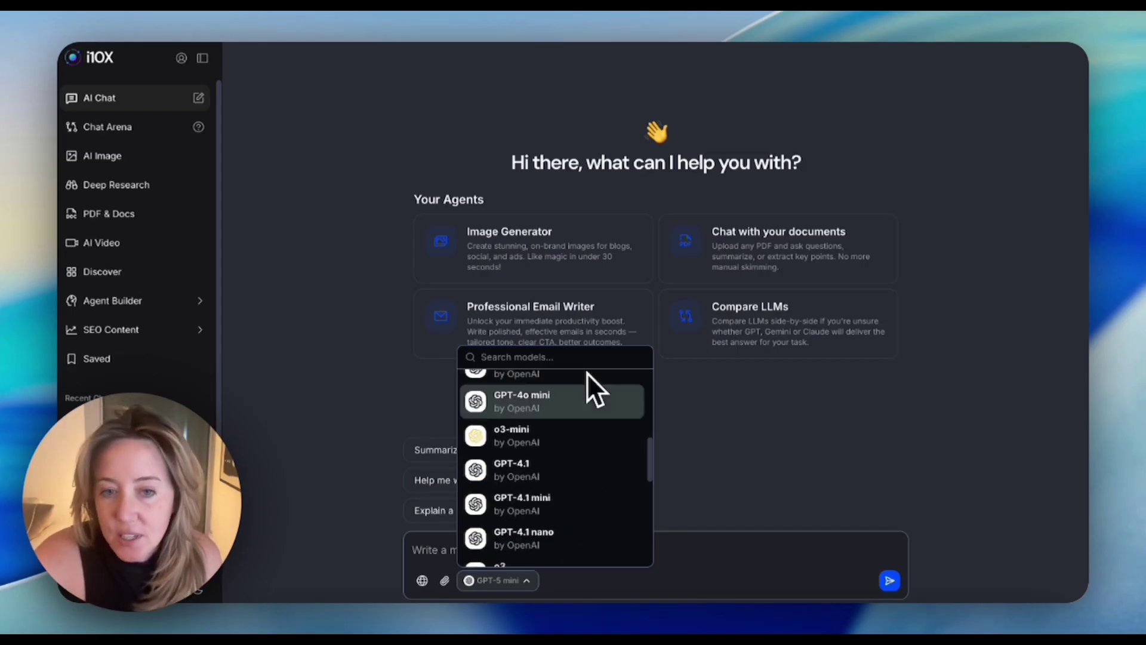
pyautogui.scroll(-3, 561, 400)
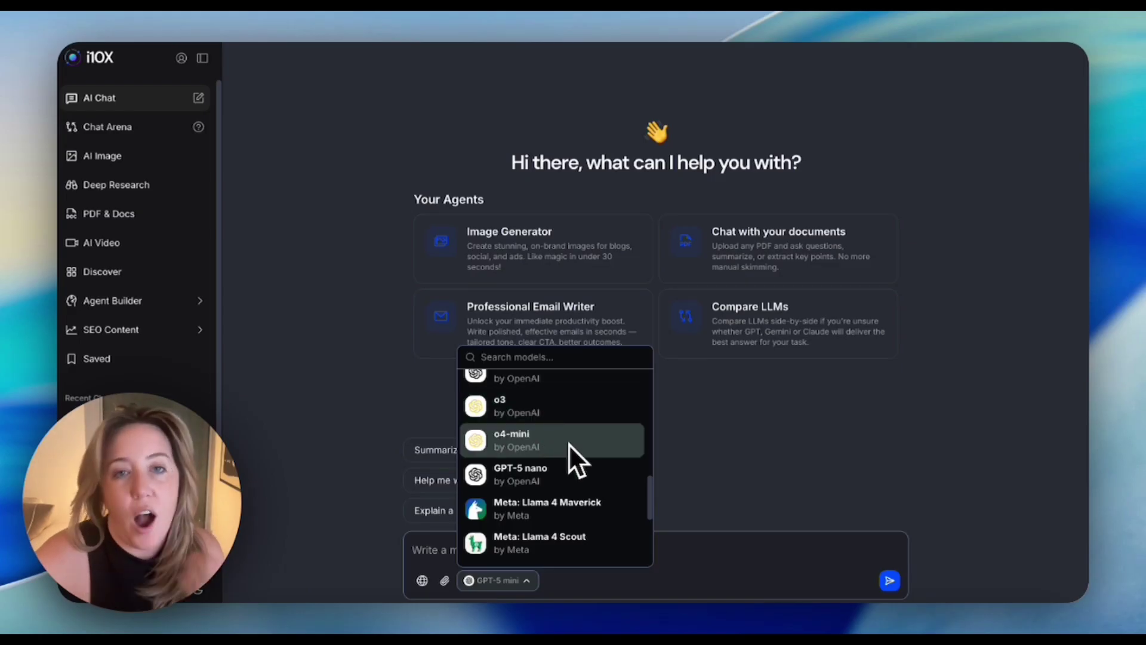
pyautogui.scroll(-3, 579, 418)
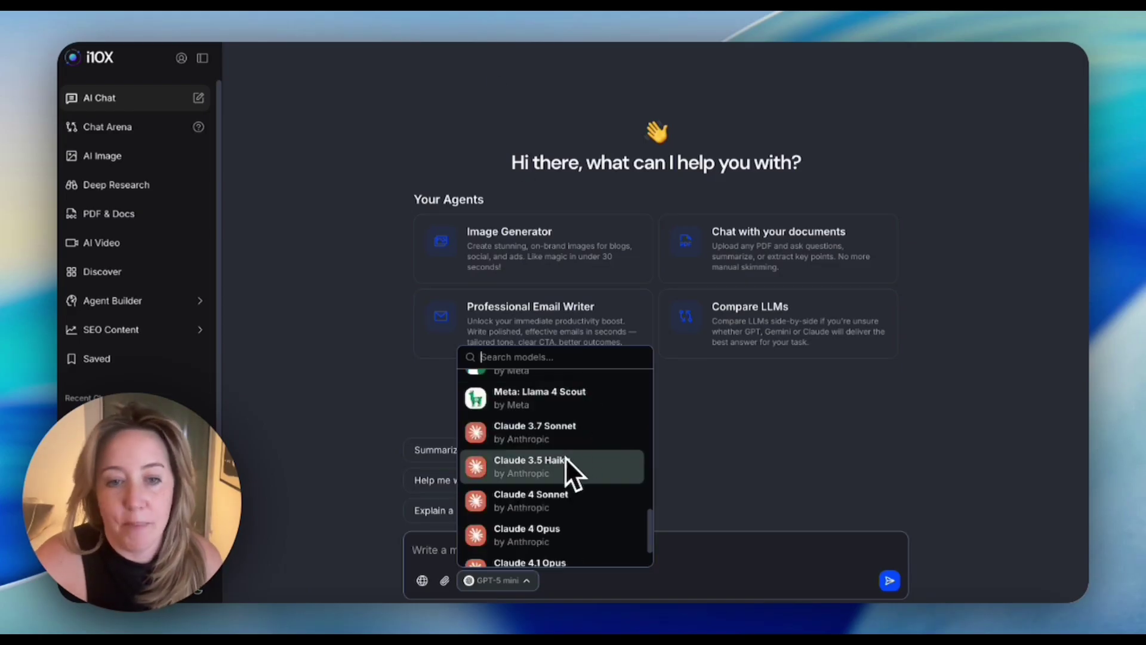
pyautogui.scroll(-2, 564, 457)
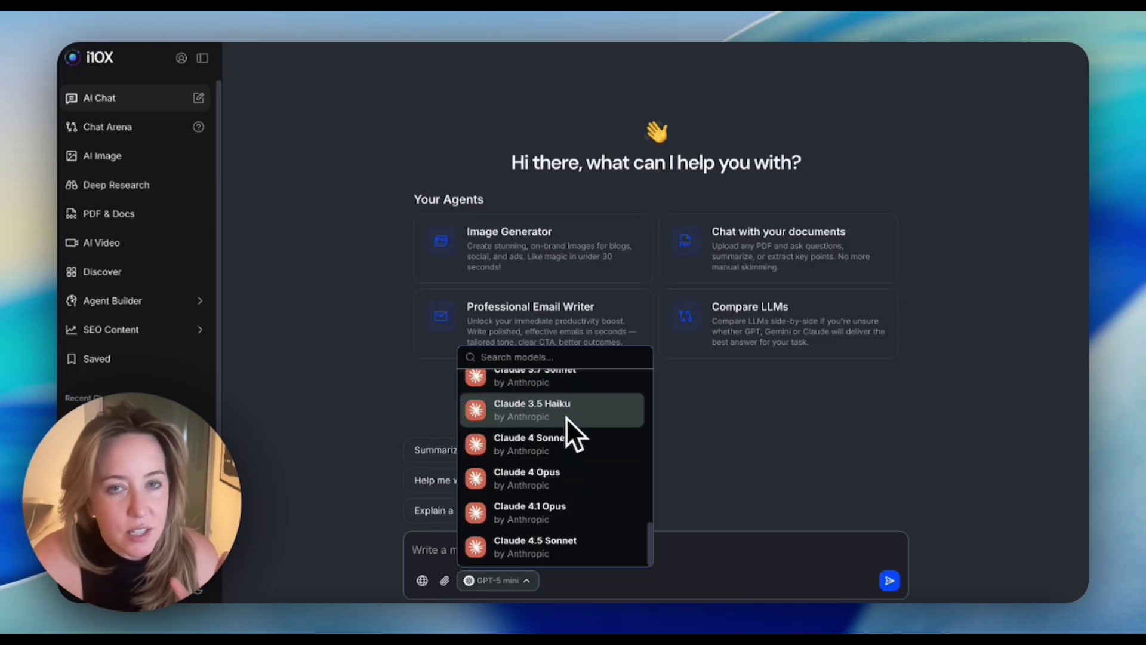
pyautogui.scroll(2, 566, 417)
pyautogui.scroll(3, 566, 418)
pyautogui.scroll(1, 566, 417)
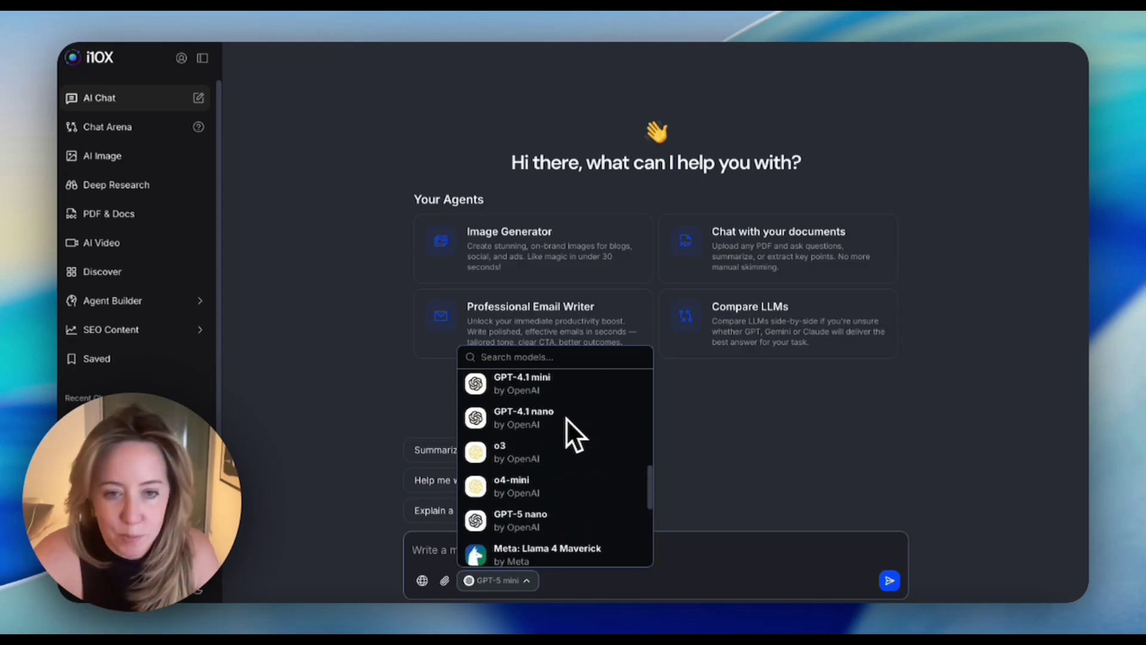
pyautogui.scroll(3, 566, 418)
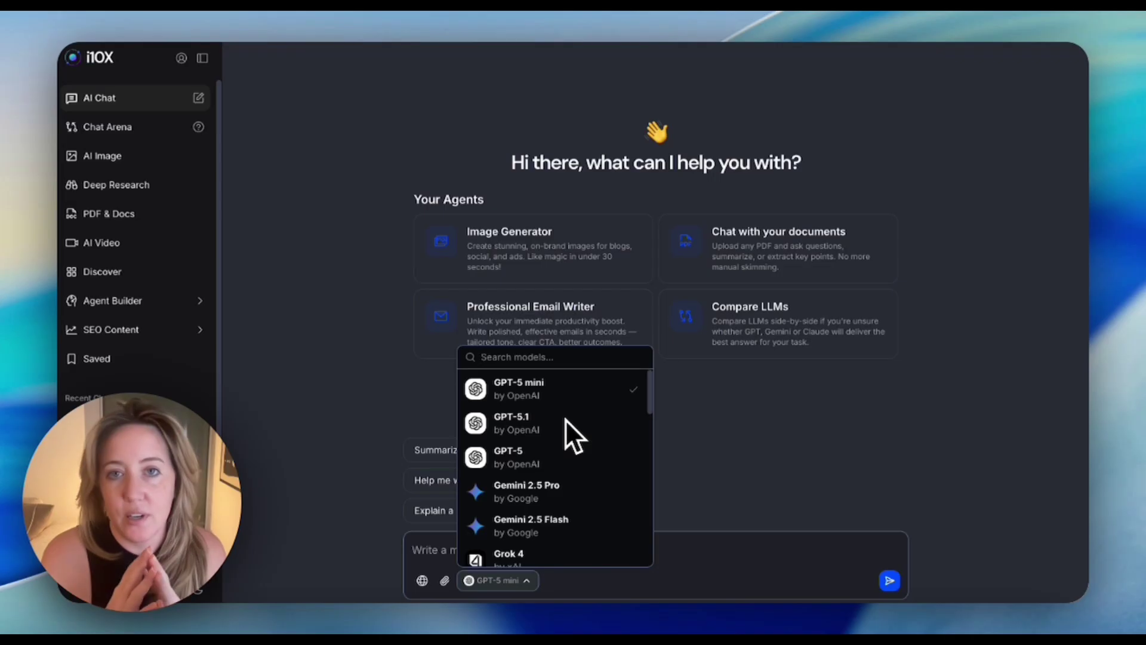
pyautogui.click(458, 79)
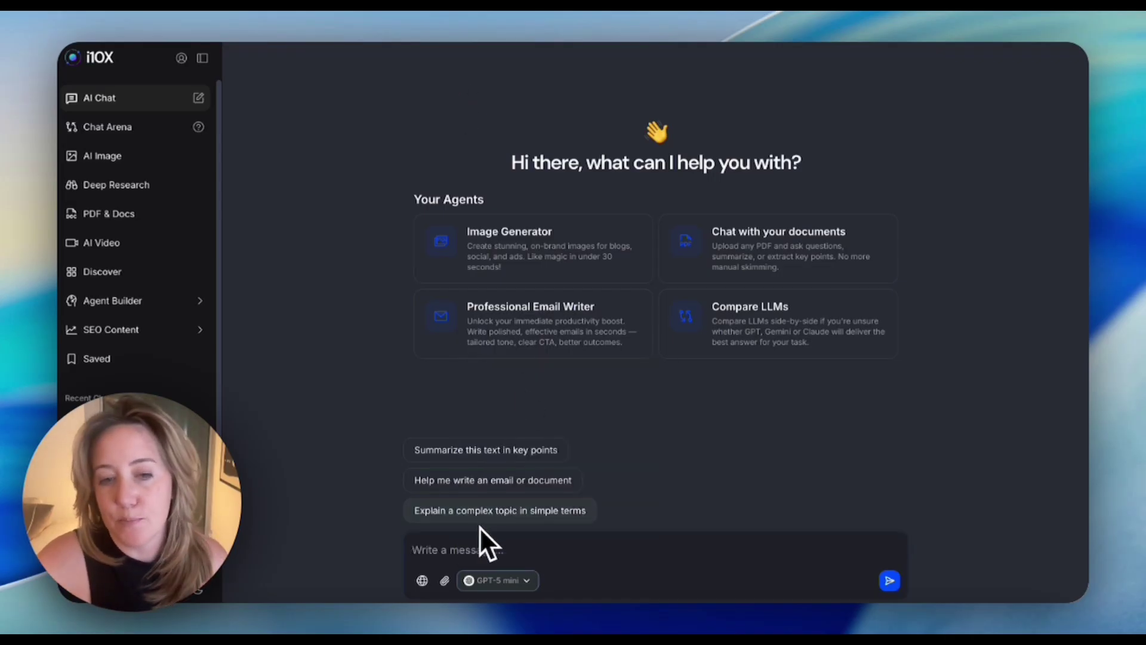
pyautogui.click(489, 576)
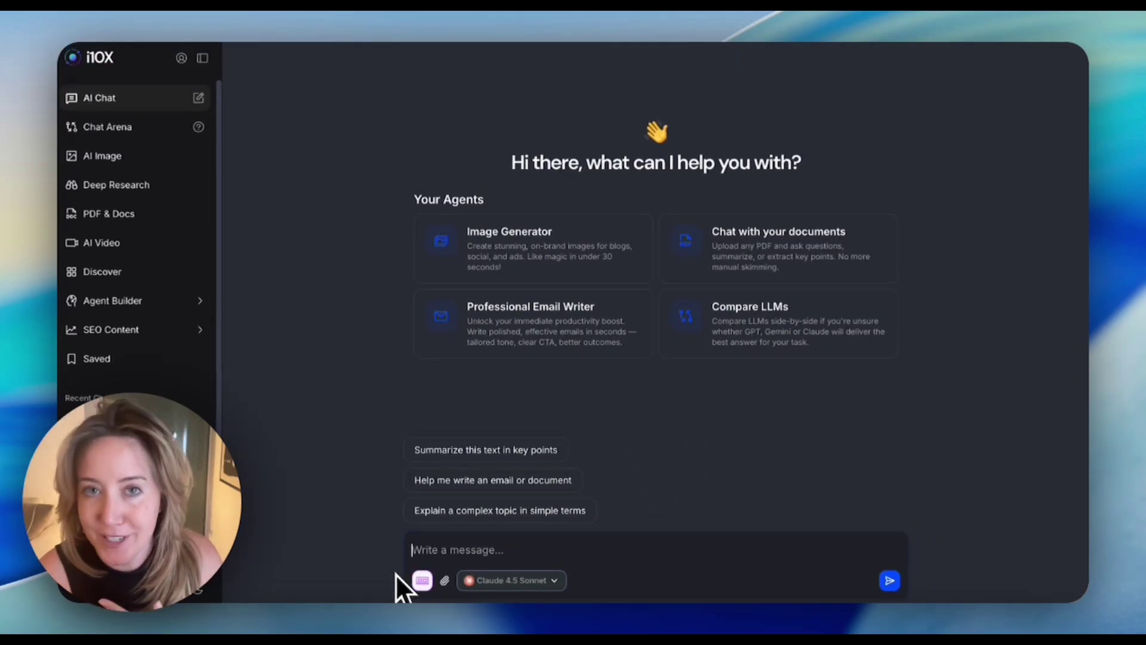
pyautogui.click(541, 579)
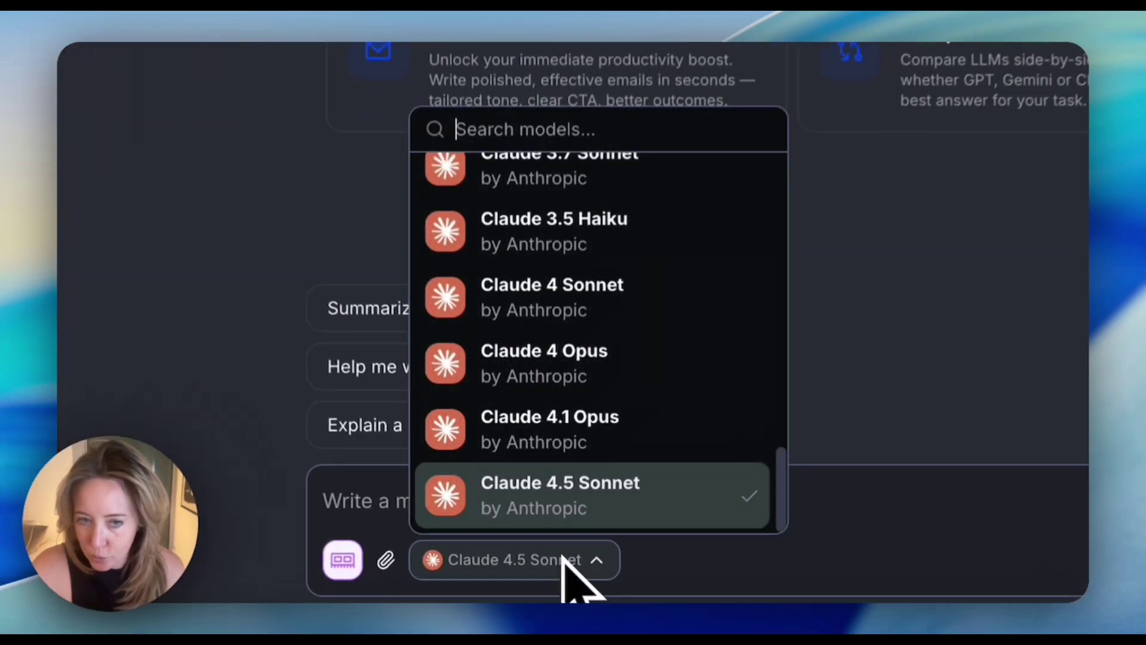
pyautogui.scroll(10, 588, 421)
pyautogui.click(591, 173)
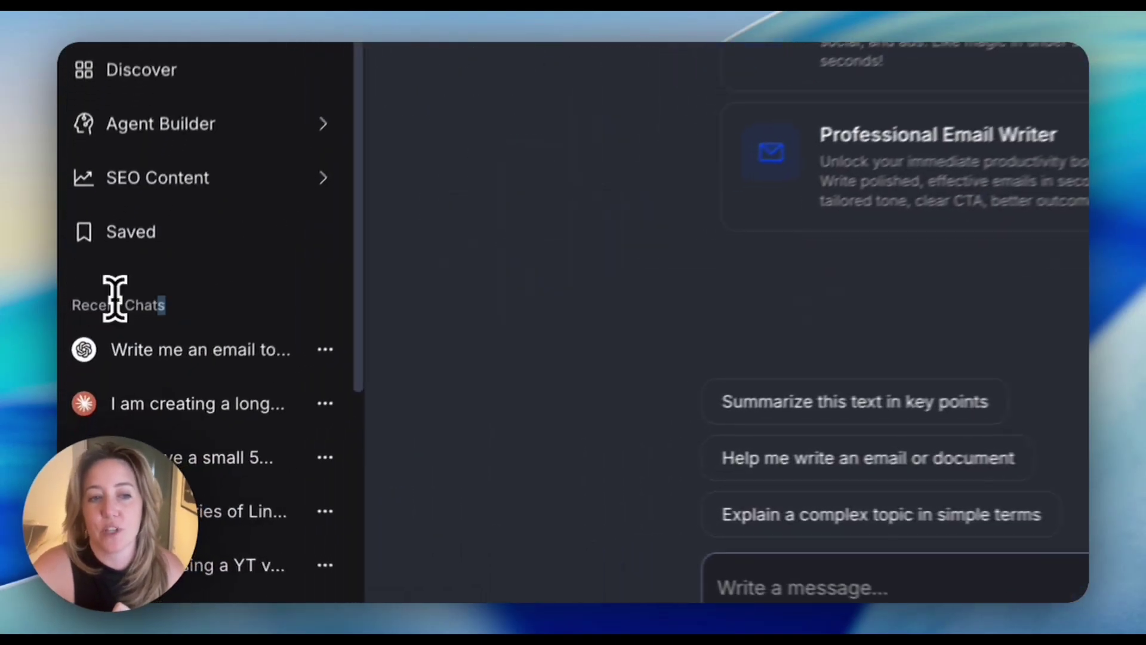
pyautogui.moveTo(115, 299); pyautogui.dragTo(56, 333)
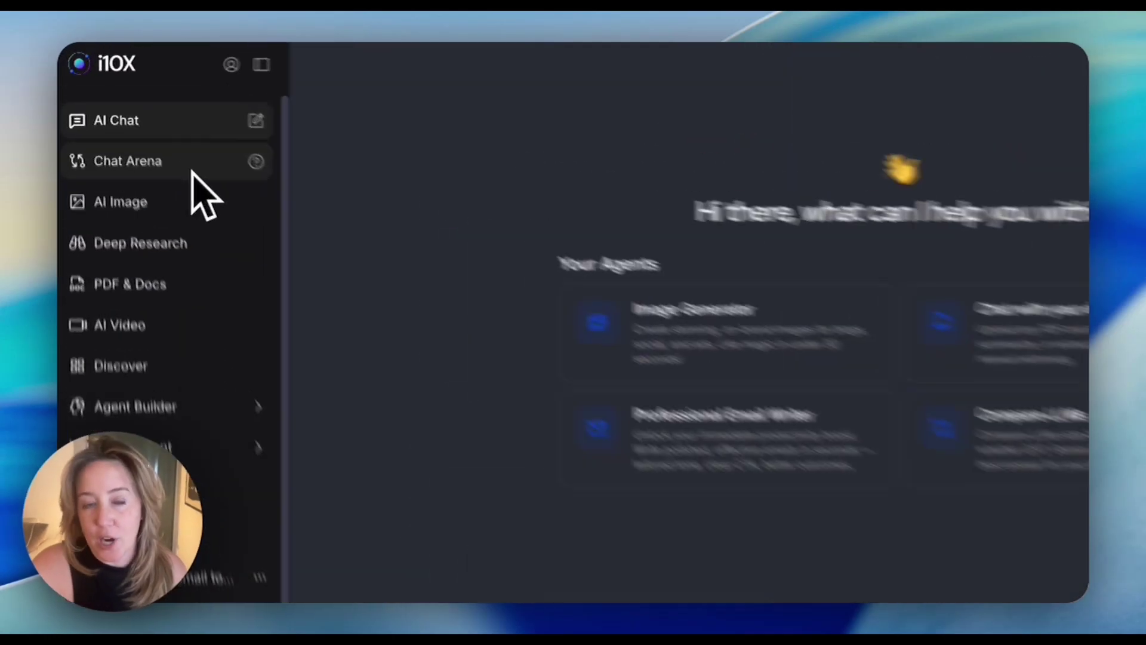
# Step: Compare DeepSeek (left) against GPT-5 mini (right) in Chat Arena, then go to AI Image
pyautogui.click(200, 177)
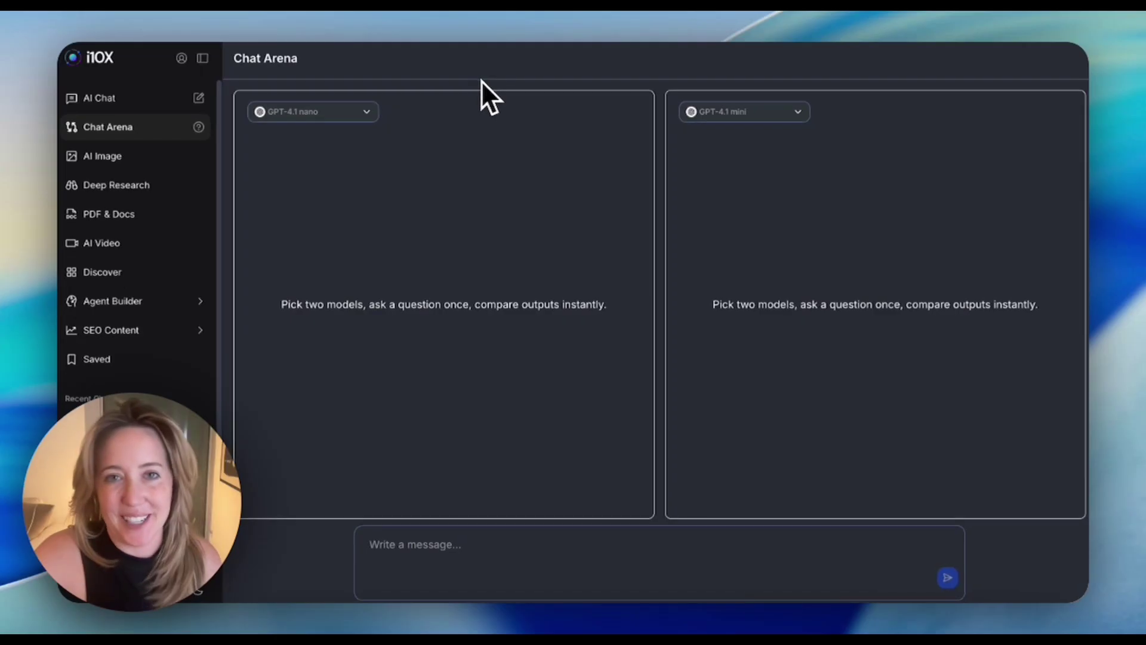
pyautogui.click(437, 550)
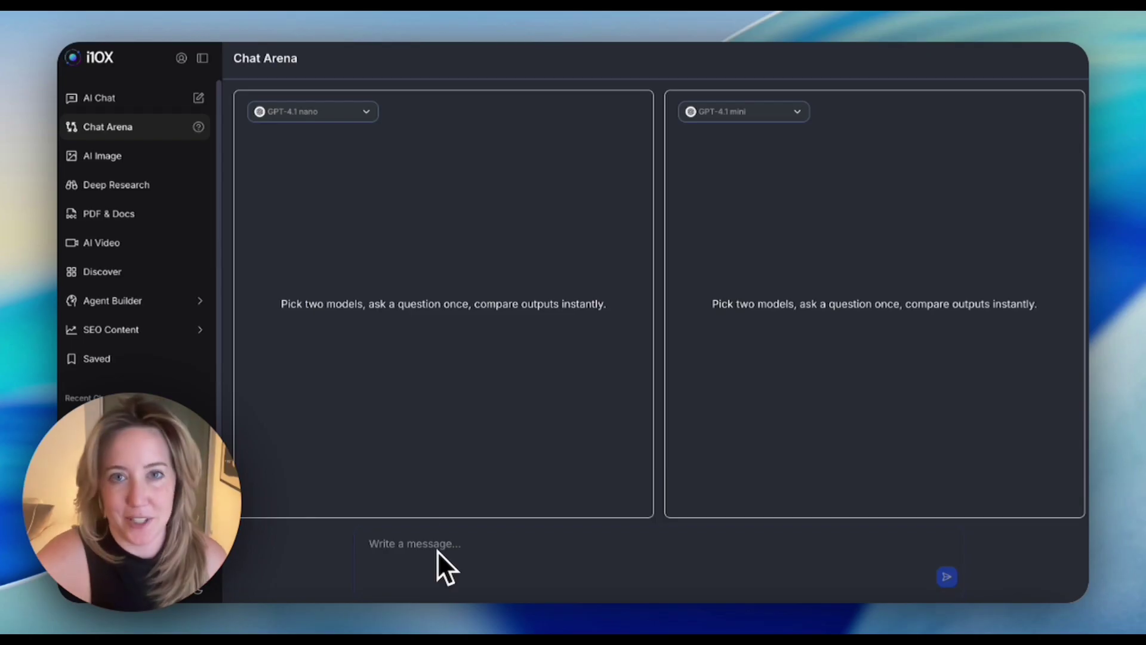
pyautogui.click(313, 111)
pyautogui.click(360, 206)
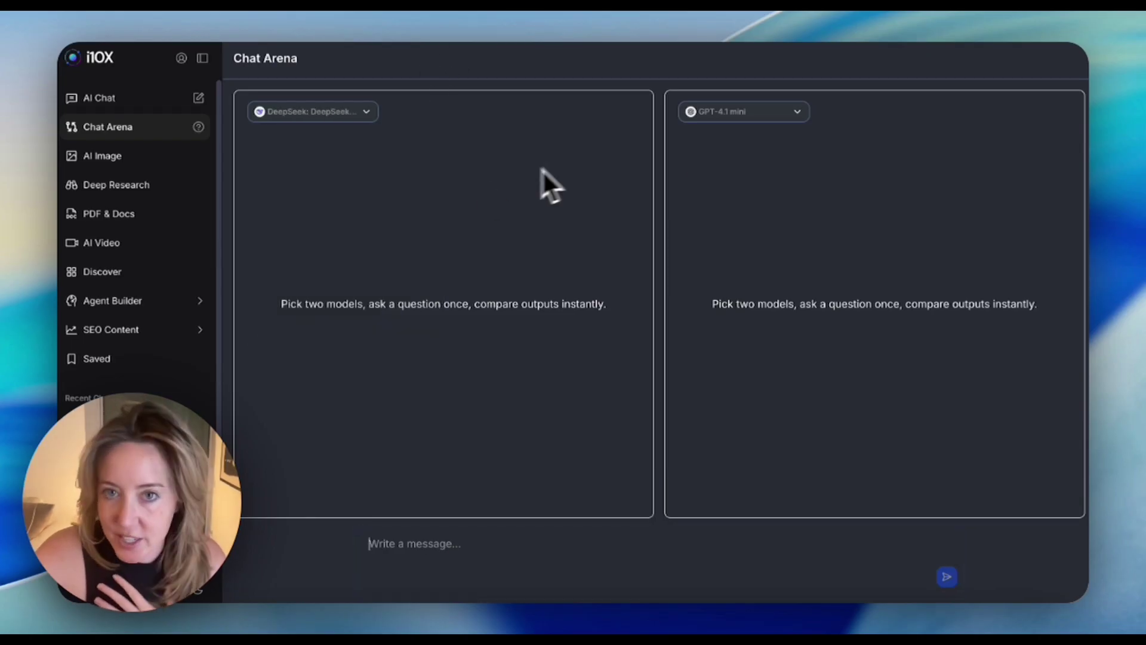
pyautogui.click(767, 117)
pyautogui.scroll(-3, 763, 179)
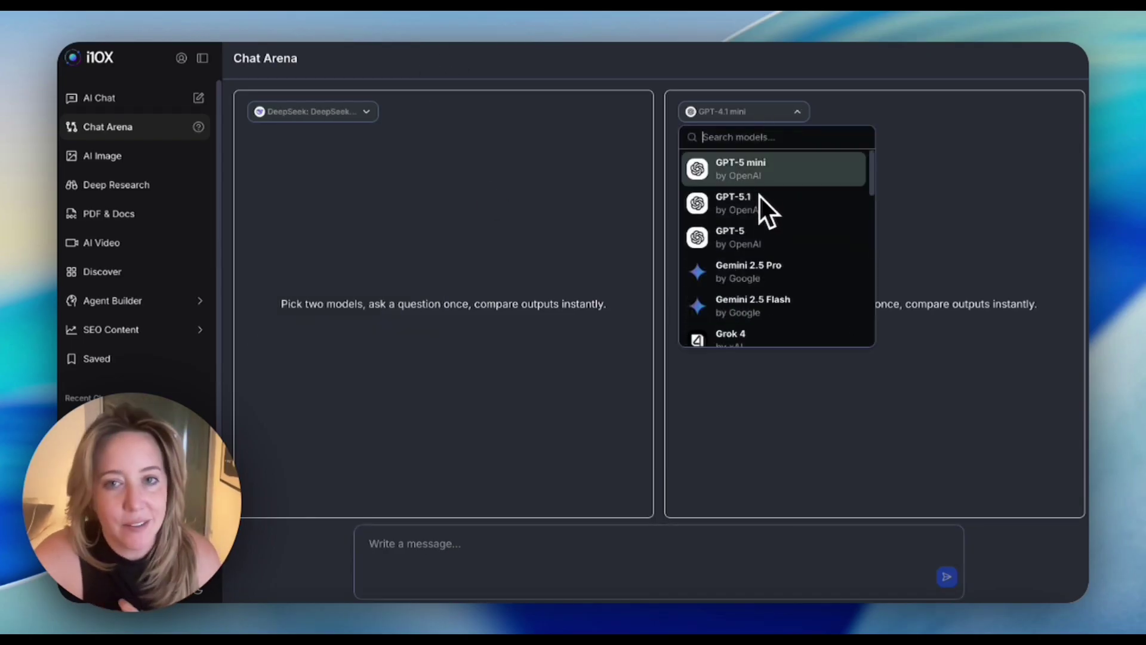
pyautogui.click(757, 175)
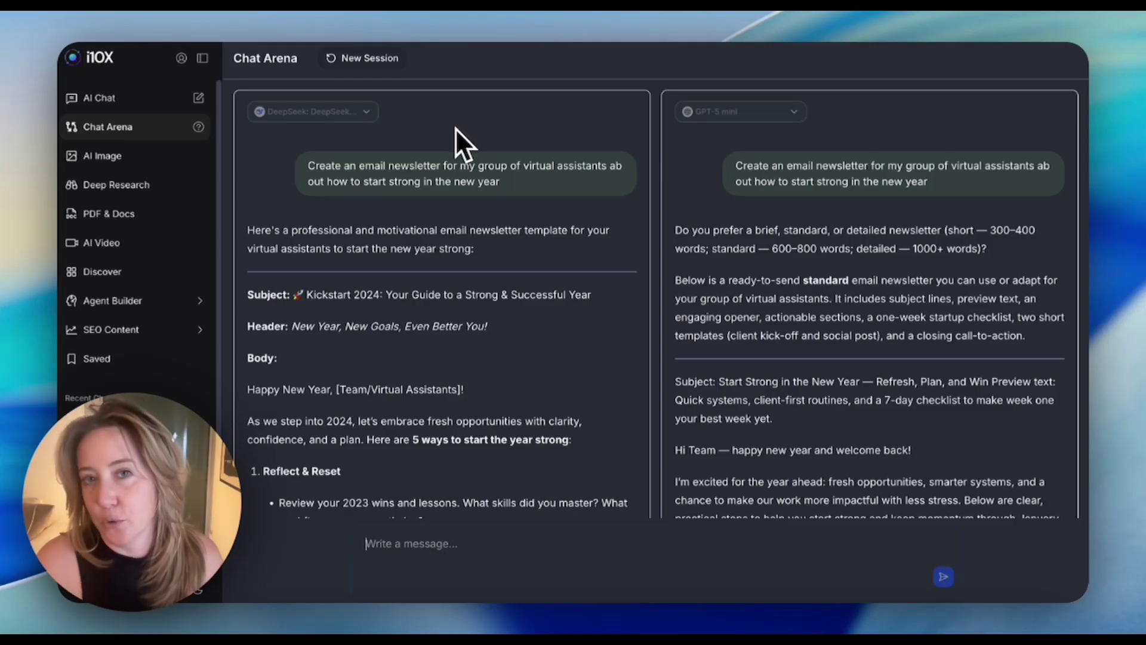
pyautogui.click(120, 162)
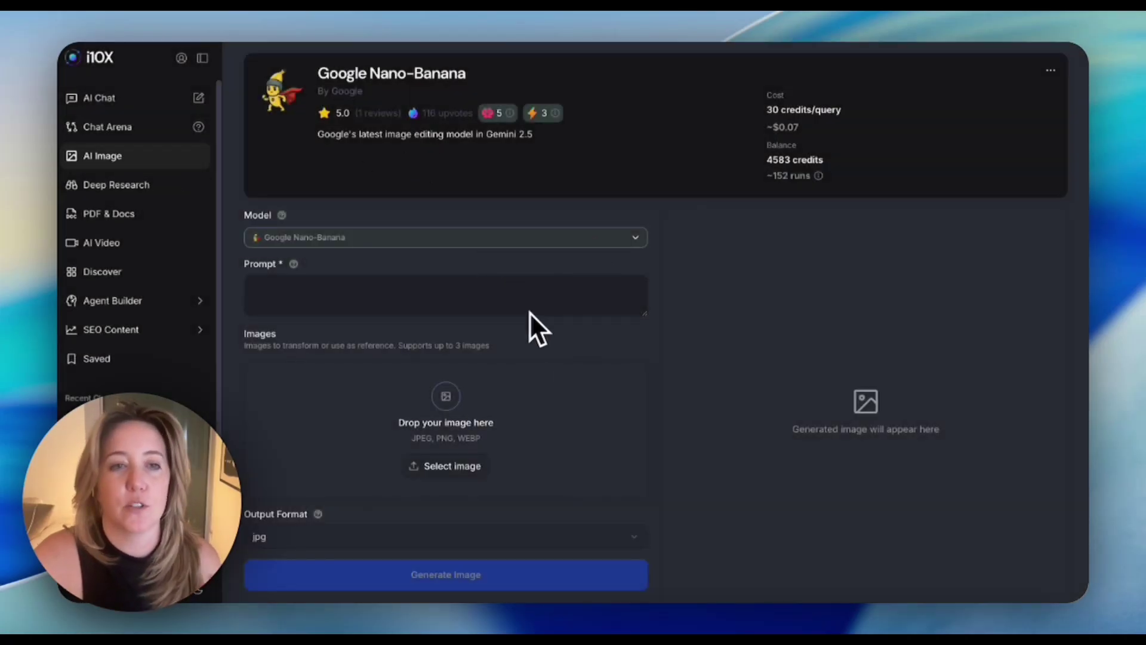
# Step: Pick an image model and paste the golden-hour minimalist workspace prompt
pyautogui.click(567, 239)
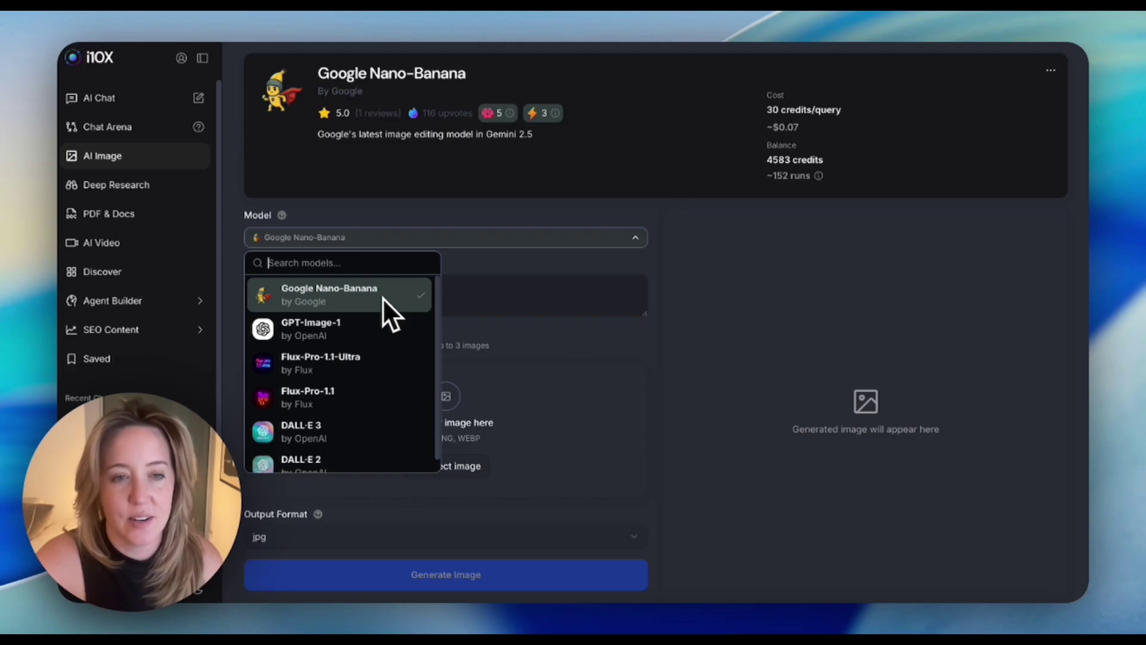
pyautogui.scroll(-1, 382, 297)
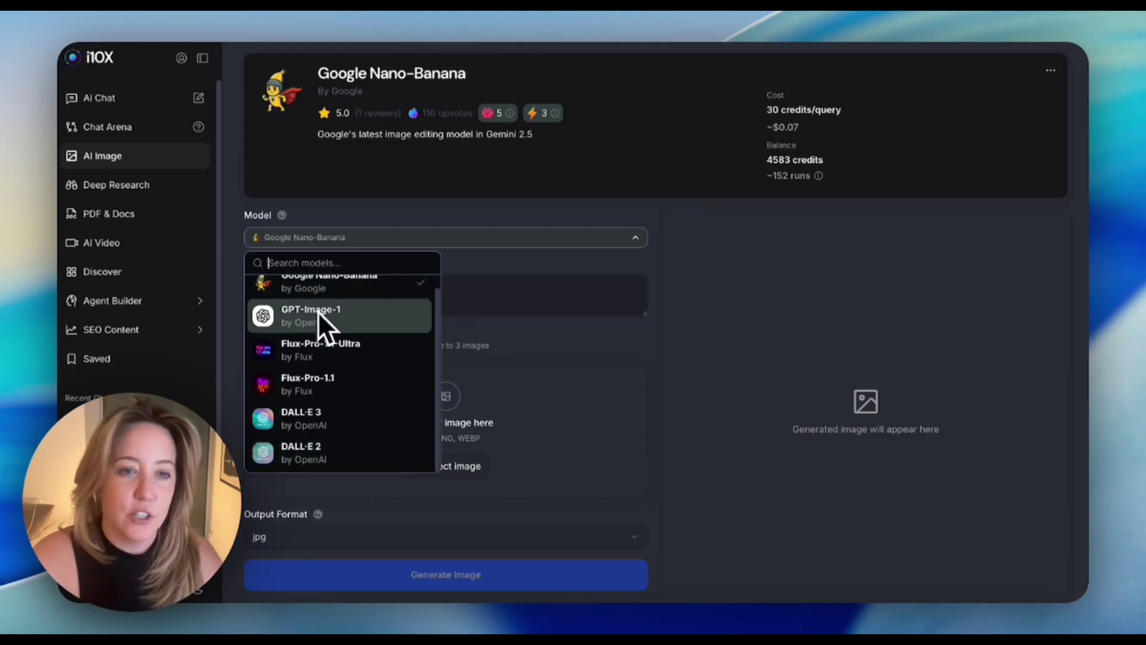
pyautogui.click(326, 353)
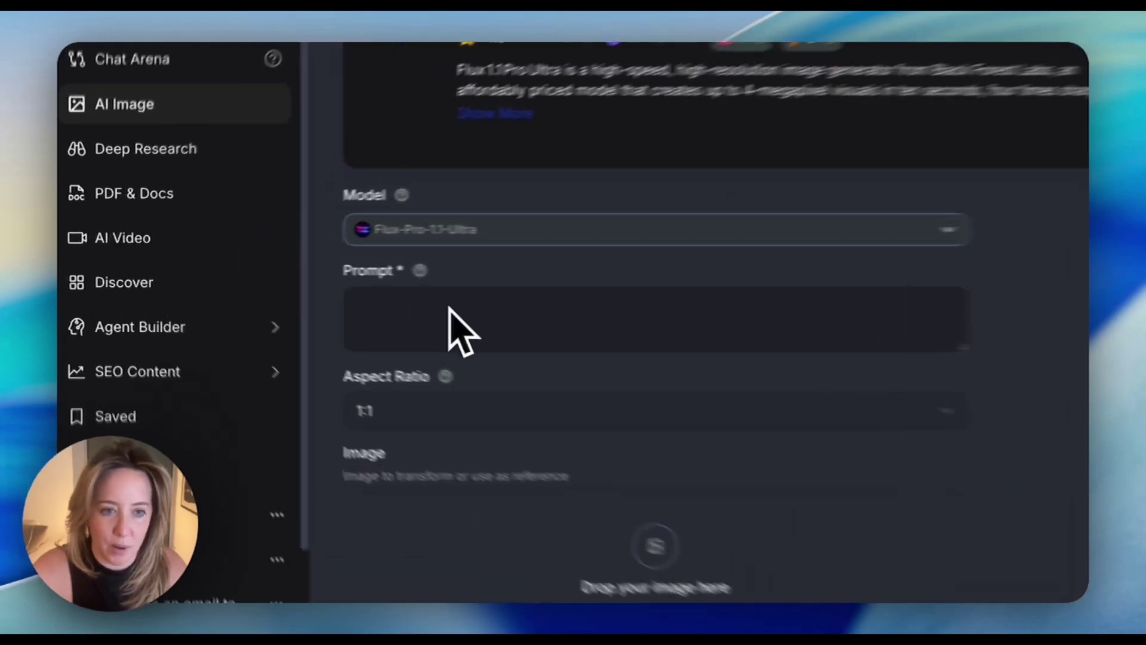
pyautogui.click(464, 312)
pyautogui.press('super+v')
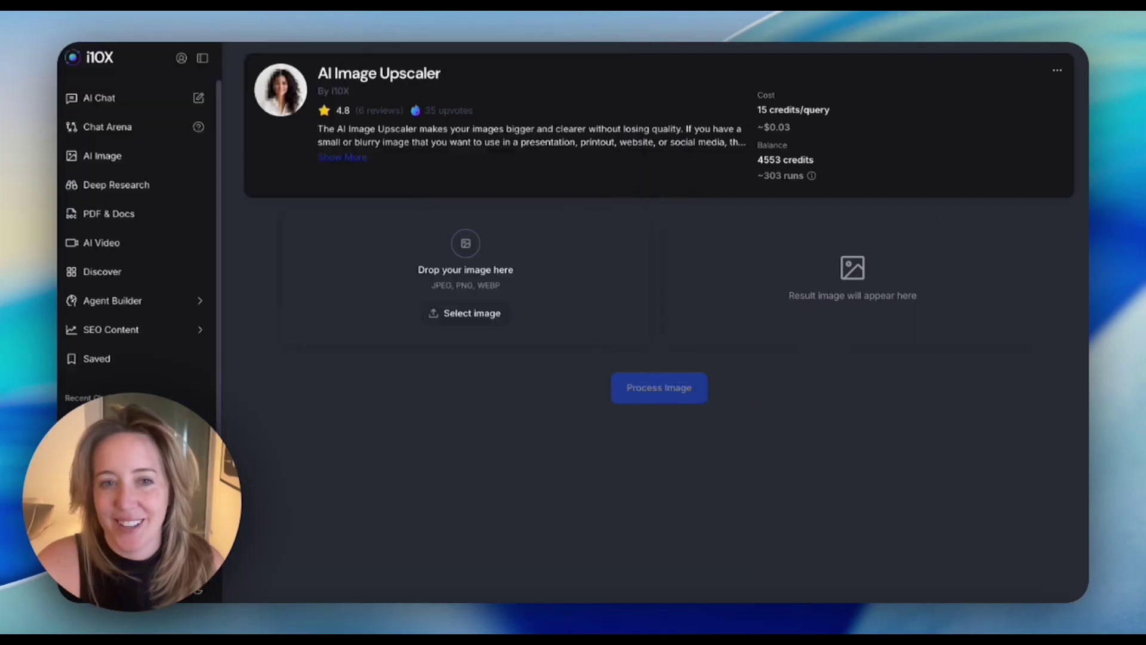
# Step: Upscale the headshot photo in AI Image Upscaler, then browse AI Video's model list
pyautogui.moveTo(339, 281); pyautogui.dragTo(535, 302)
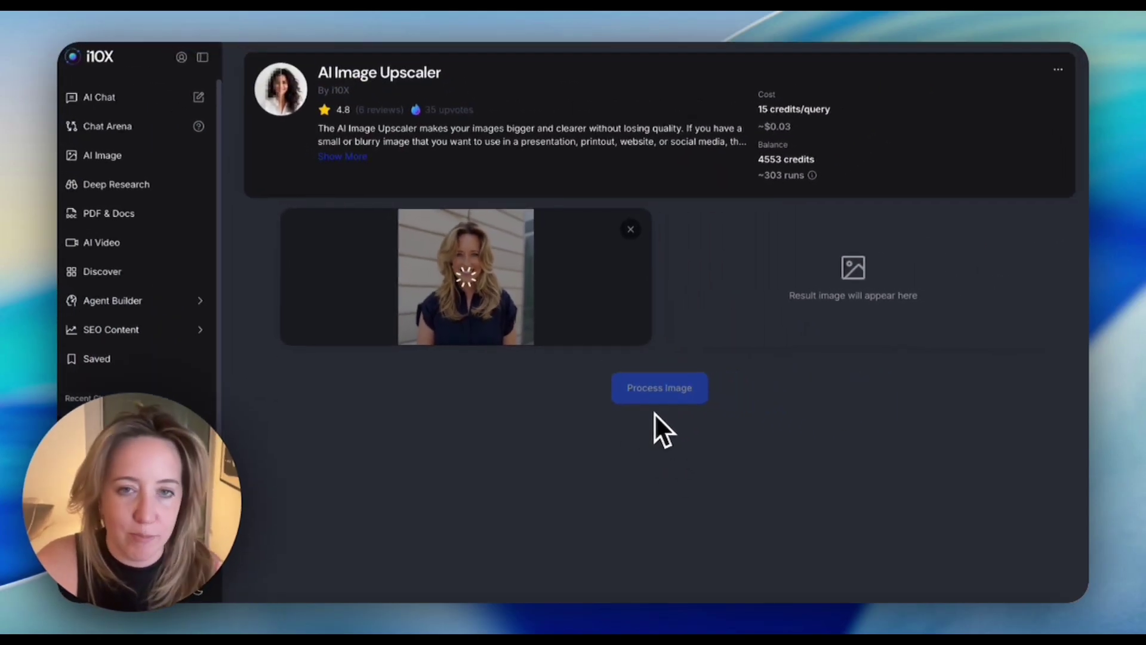
pyautogui.scroll(-2, 567, 451)
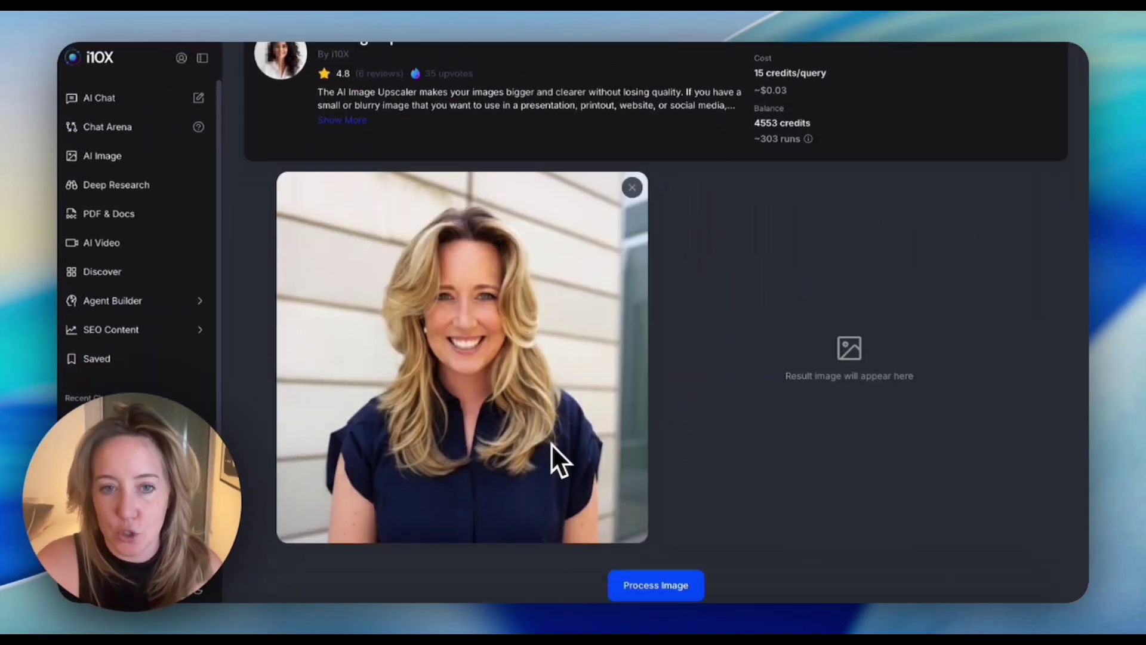
pyautogui.click(604, 570)
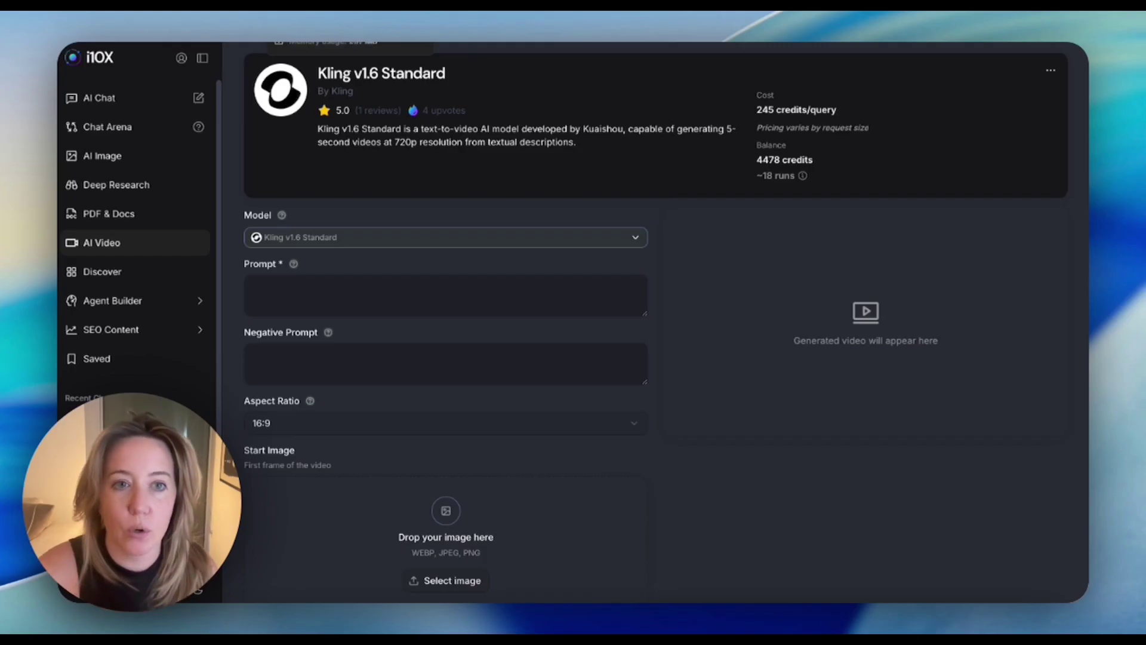
pyautogui.click(411, 242)
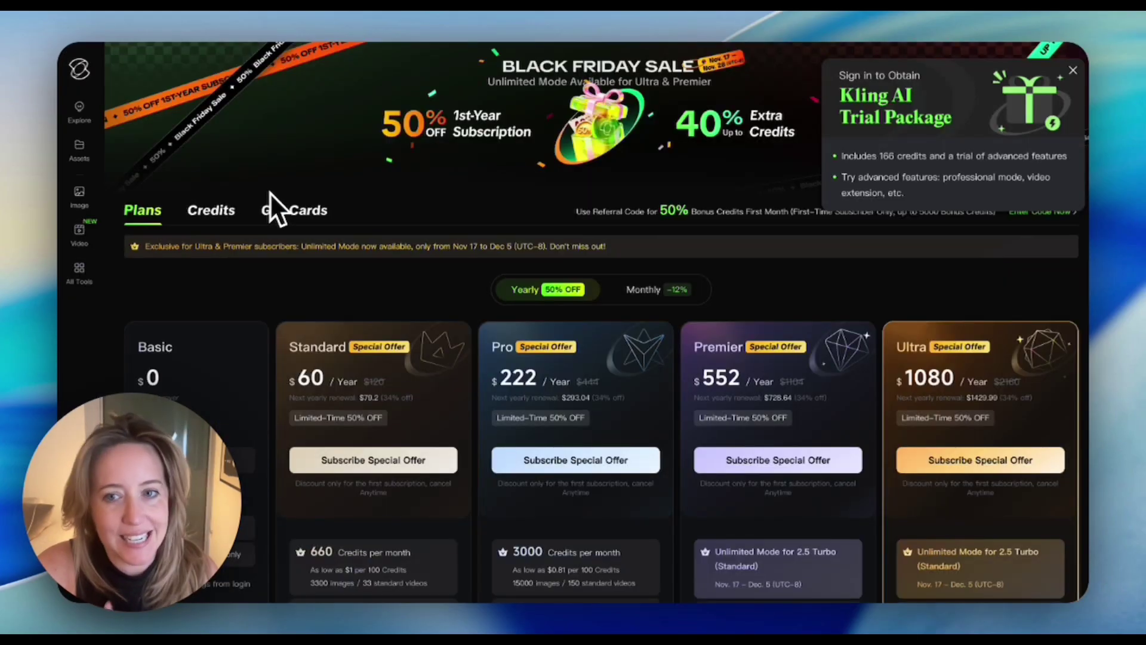
pyautogui.scroll(-2, 270, 192)
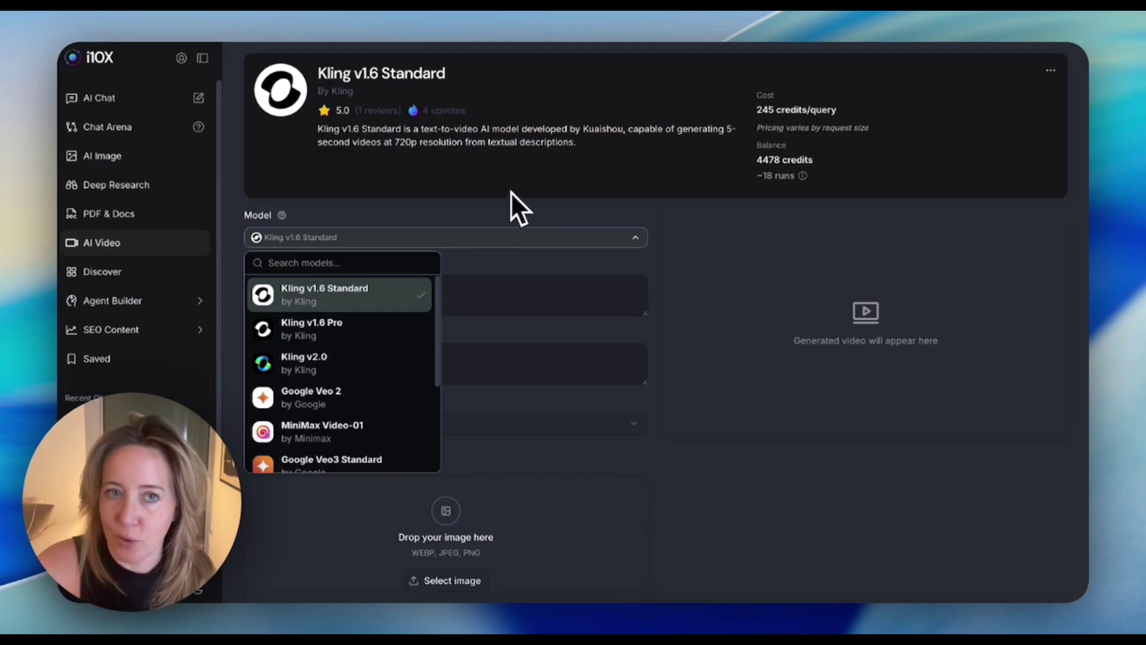
# Step: Choose Kling v1.6 Pro and paste the steaming-coffee video prompt
pyautogui.click(526, 213)
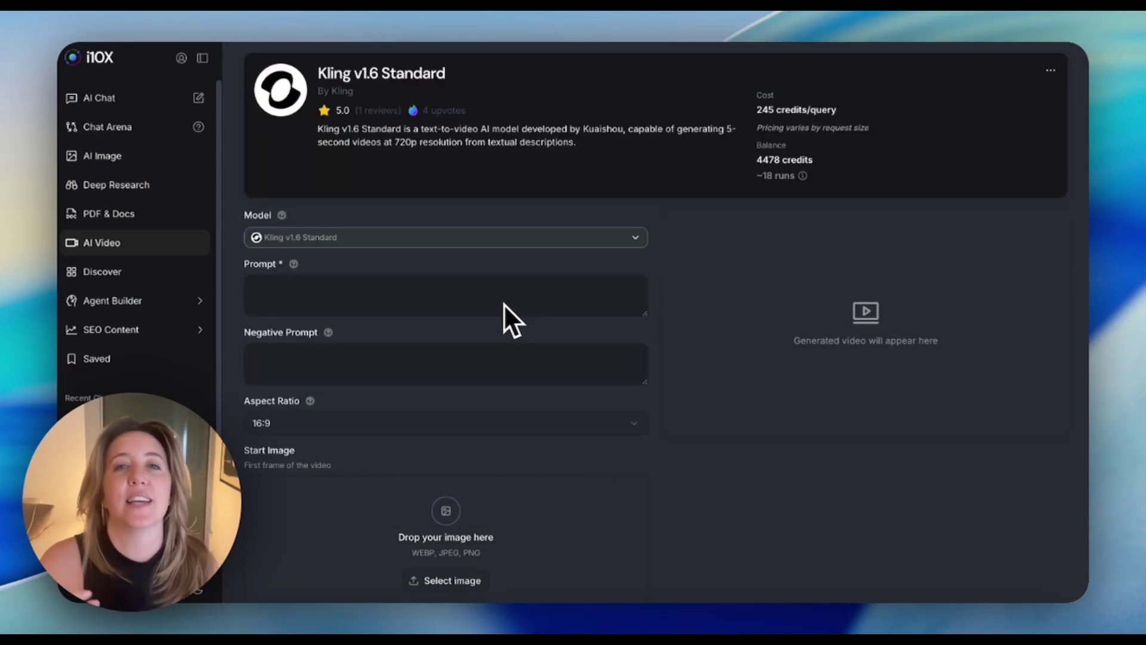
pyautogui.click(411, 241)
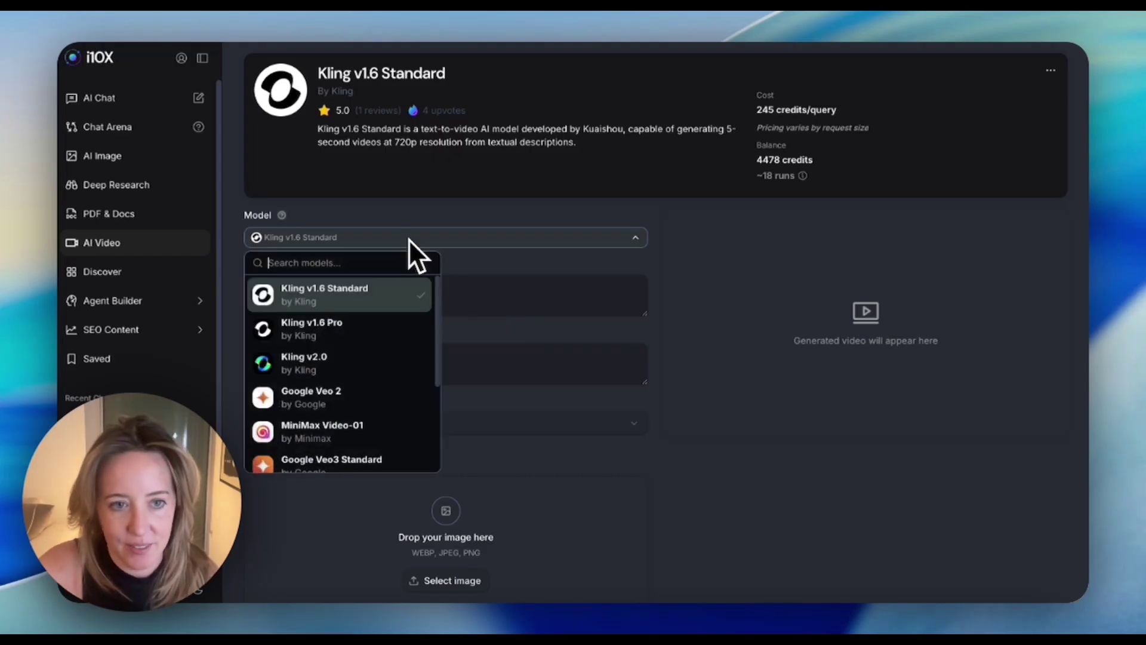
pyautogui.click(335, 322)
pyautogui.click(335, 278)
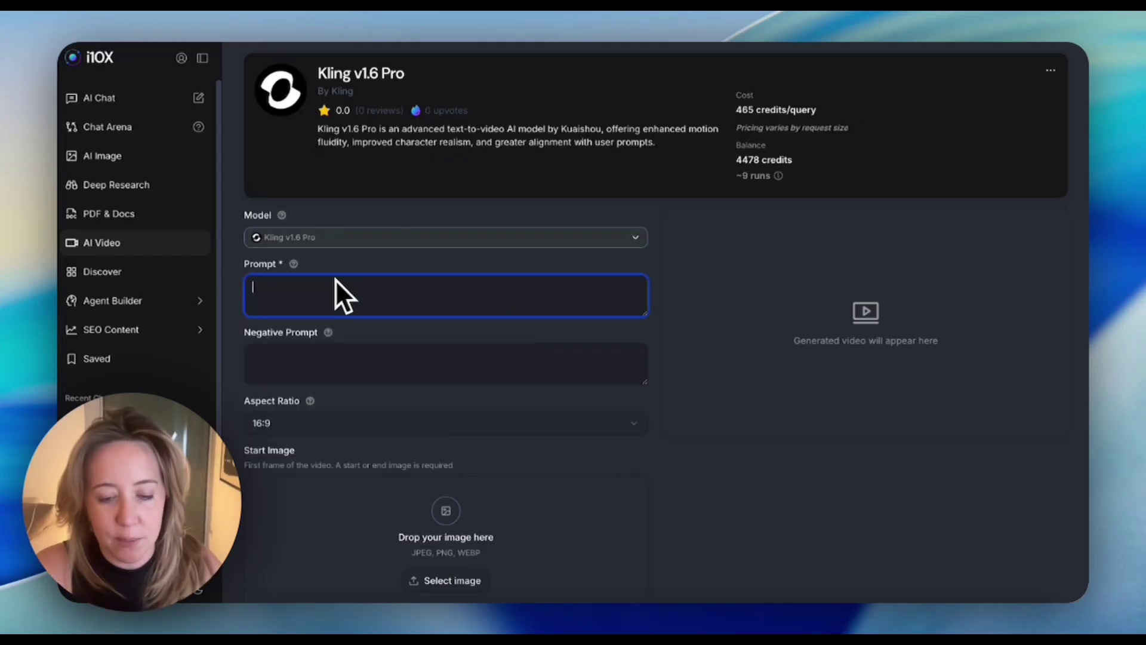
pyautogui.press('super+v')
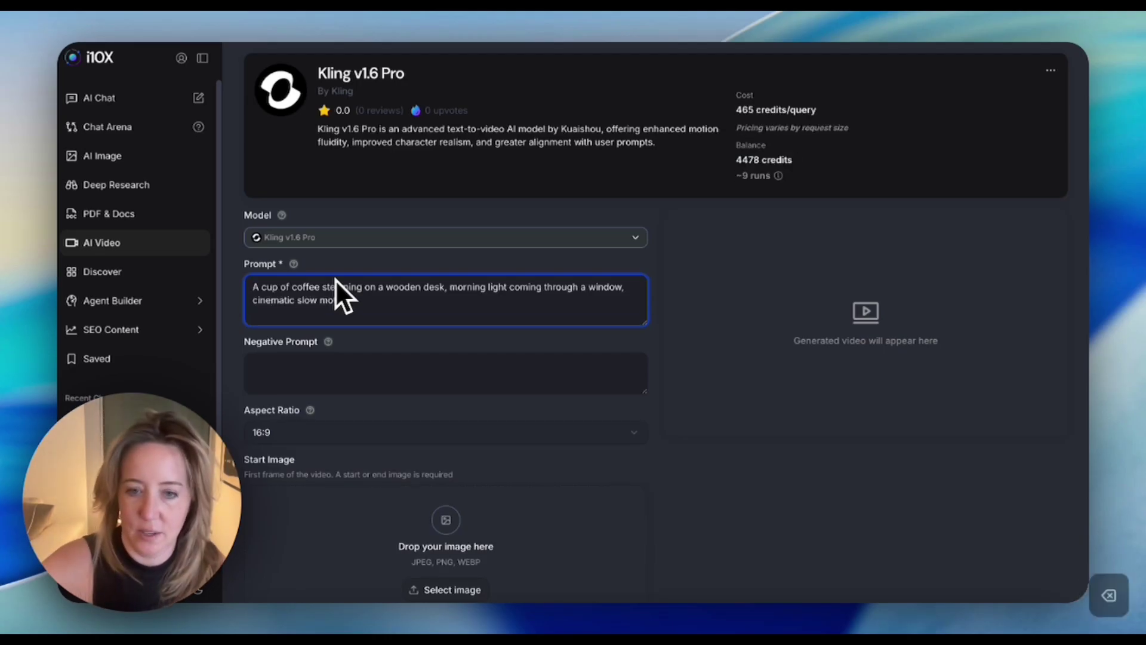
# Step: Set the video duration to 5 seconds
pyautogui.scroll(-5, 335, 279)
pyautogui.click(633, 540)
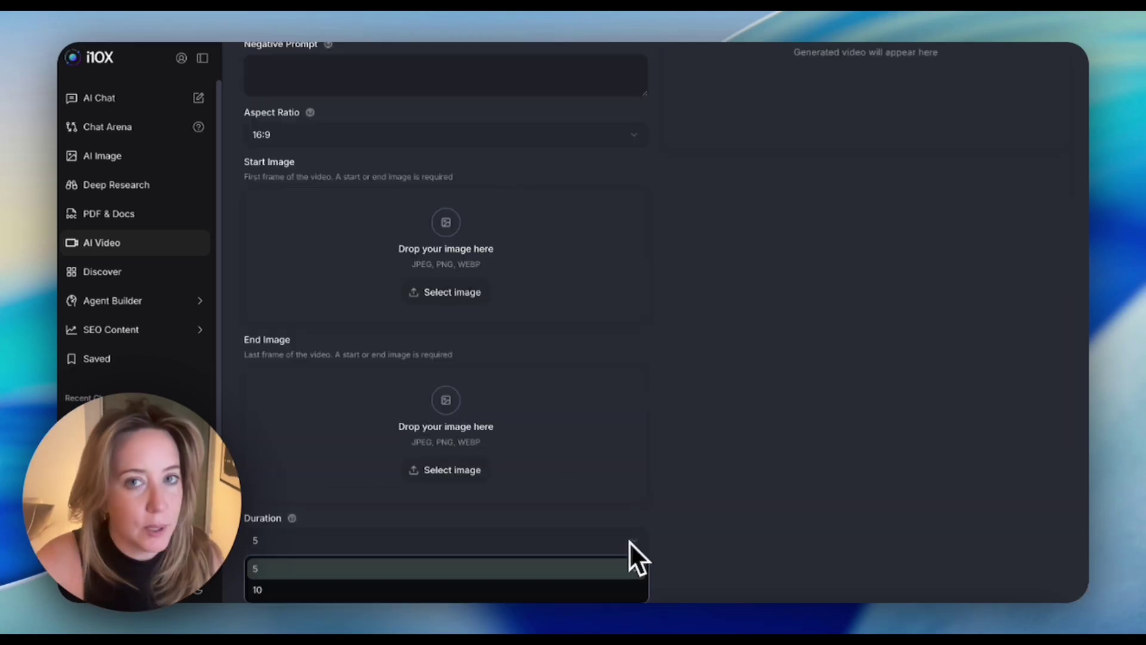
pyautogui.click(587, 589)
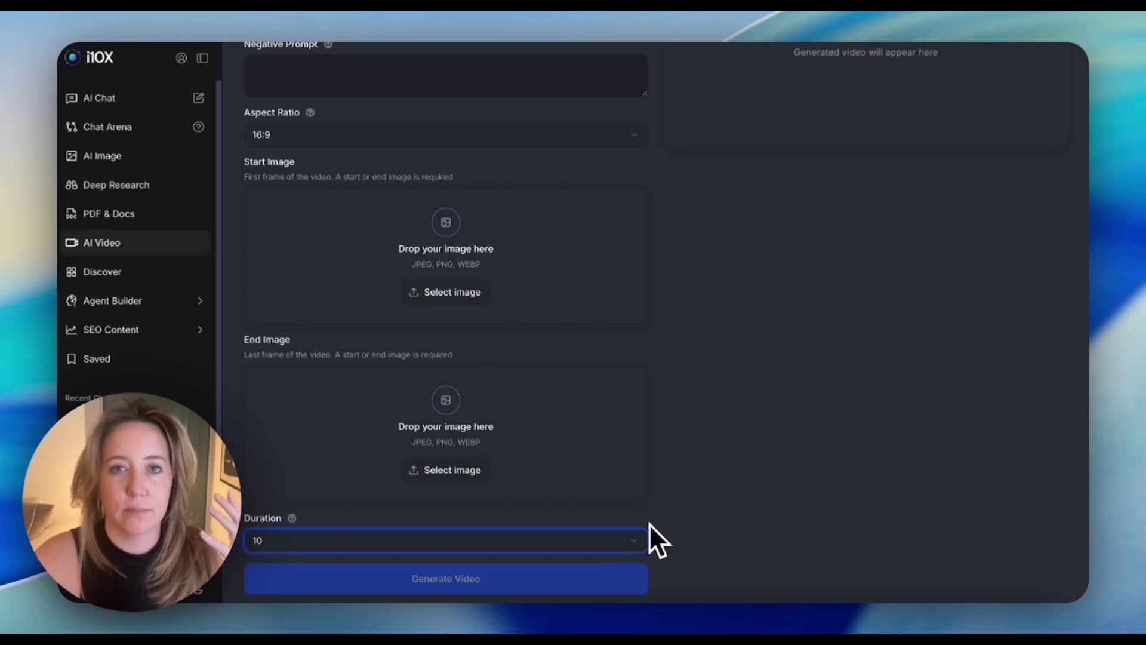
pyautogui.click(640, 539)
pyautogui.click(583, 571)
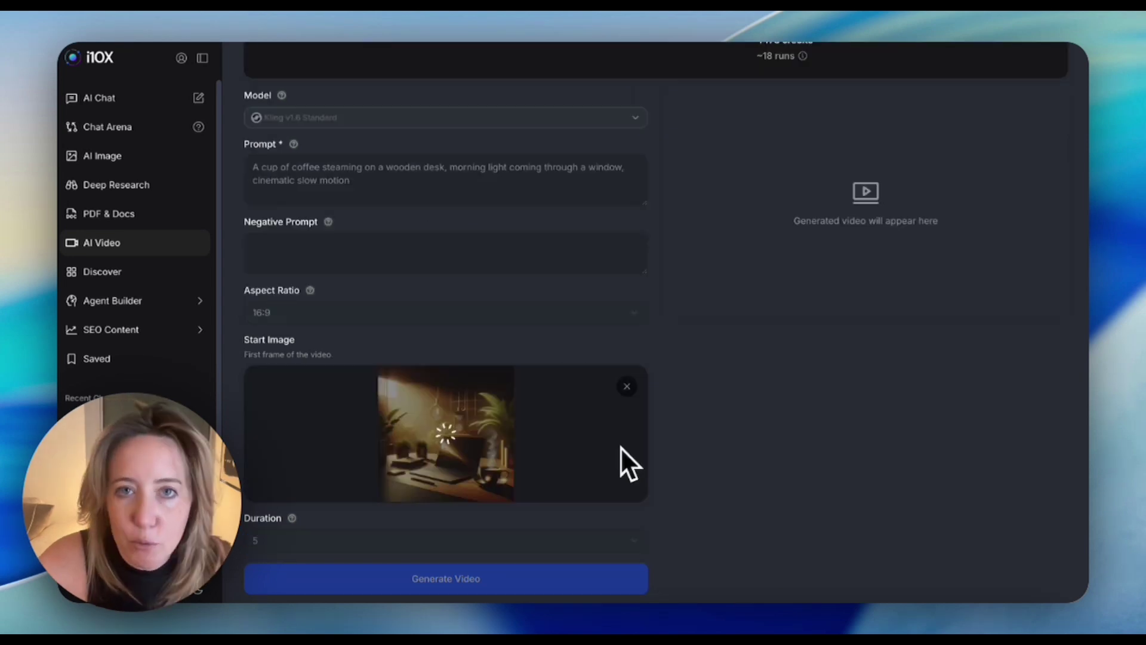
# Step: Generate the five-second Kling video of steaming coffee on a wooden desk
pyautogui.scroll(-3, 498, 471)
pyautogui.scroll(-2, 490, 472)
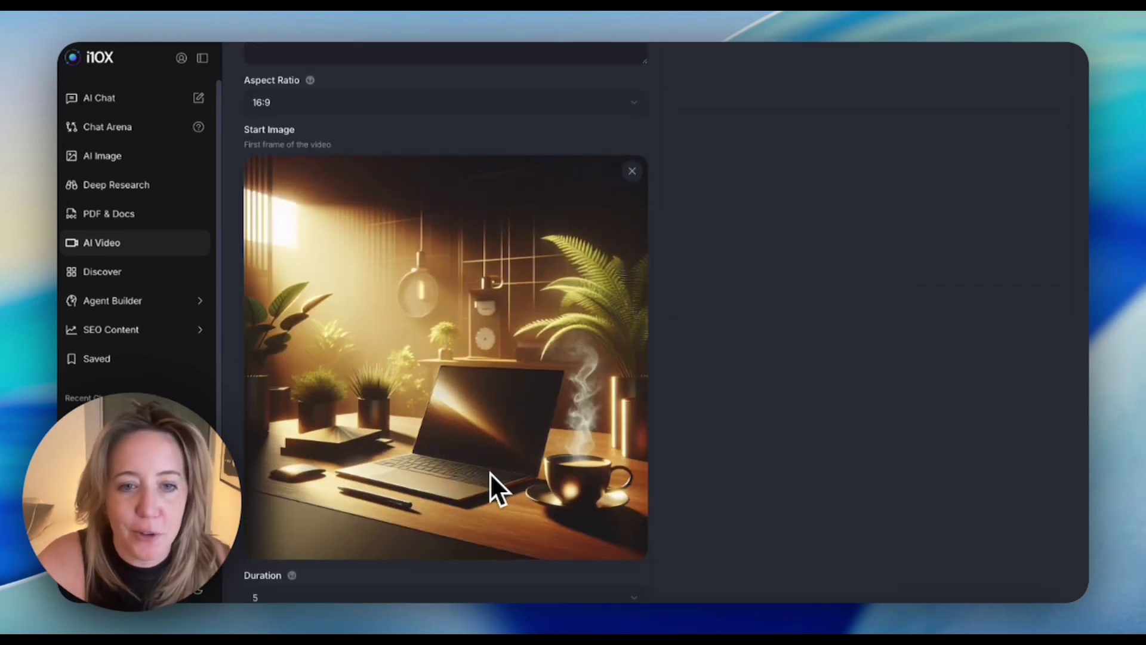
pyautogui.scroll(-1, 487, 472)
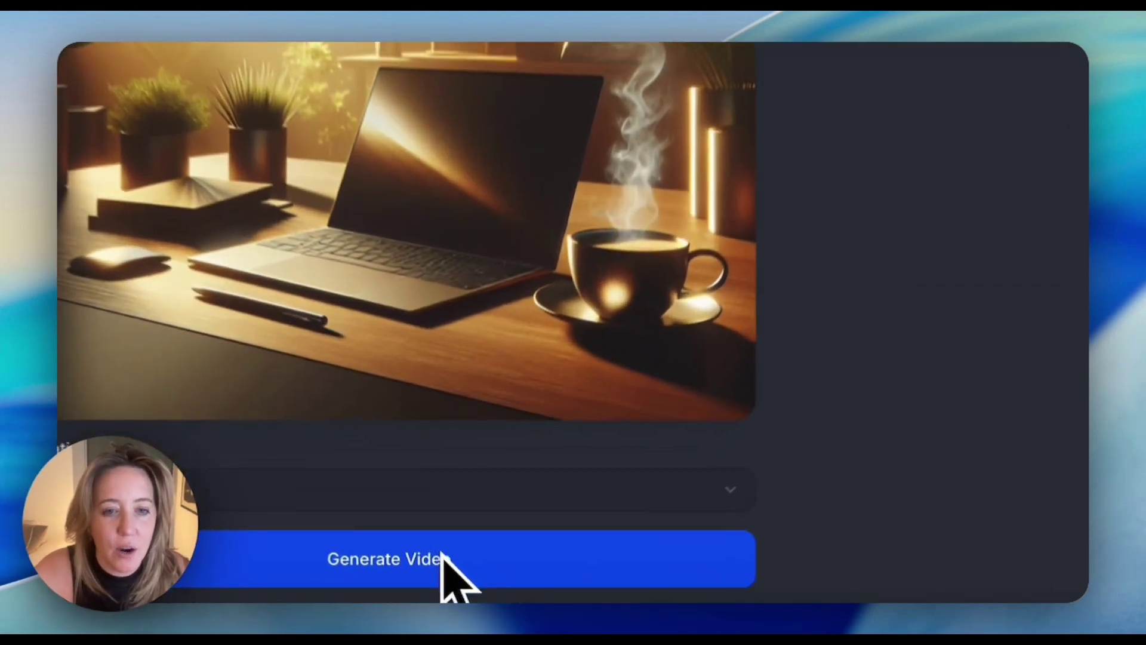
pyautogui.click(478, 576)
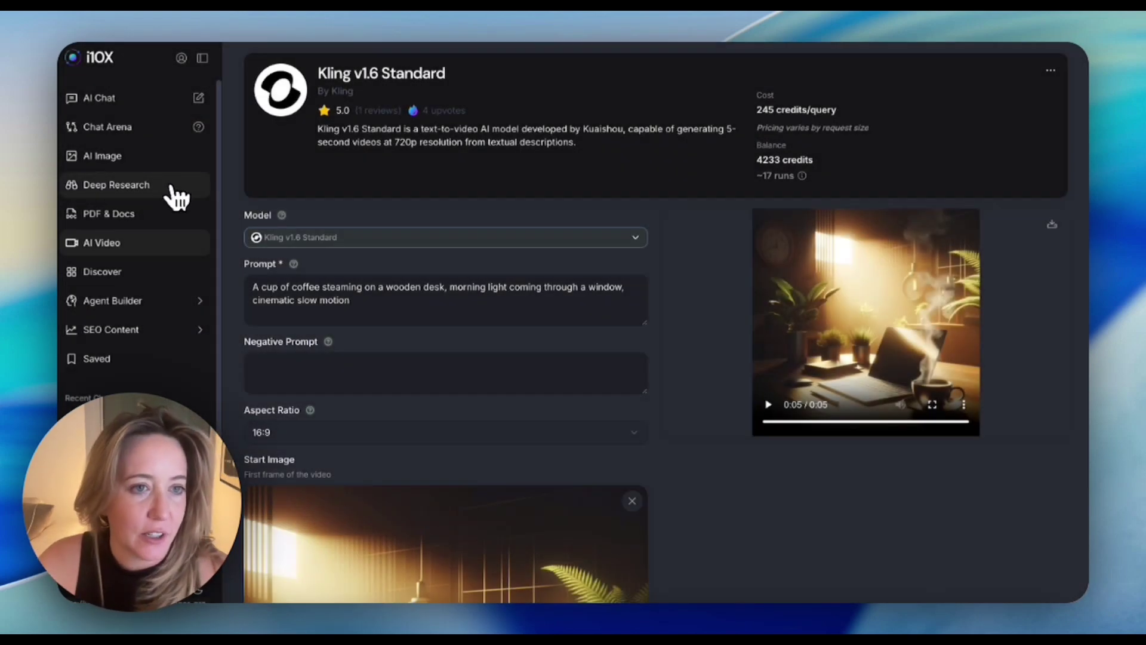
# Step: Switch to Deep Research with Perplexity Sonar Pro and turn on web search
pyautogui.click(164, 190)
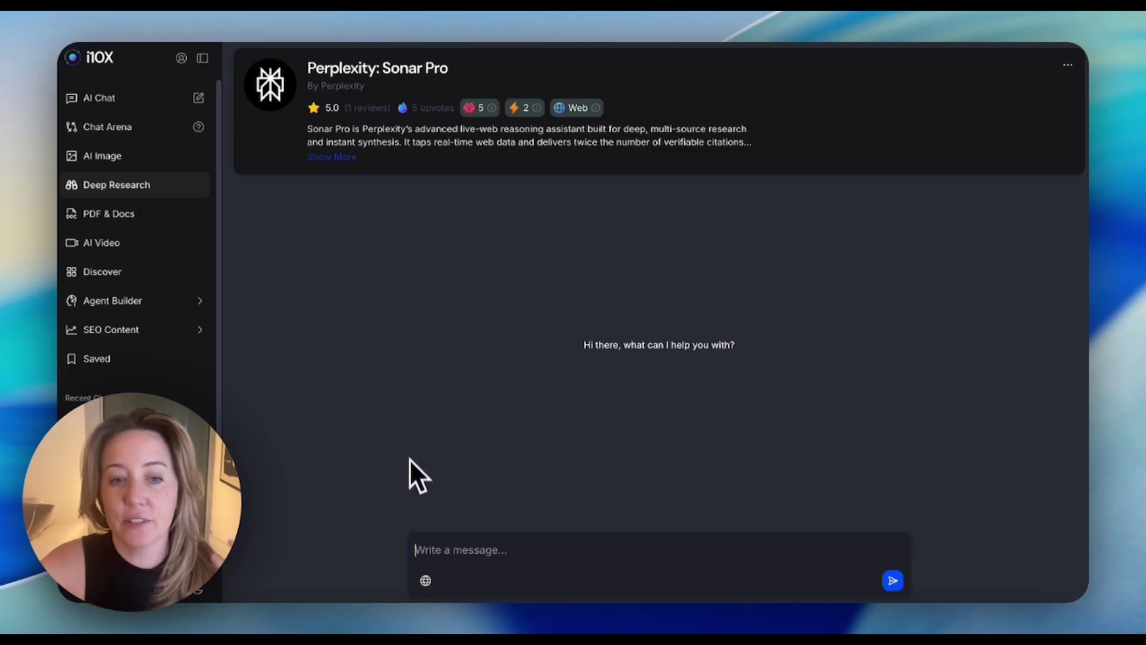
pyautogui.click(425, 581)
pyautogui.write('Analyze the virtual assistant market, identify the top 5 coaches or instructors, their pricing strategies, and market gaps.')
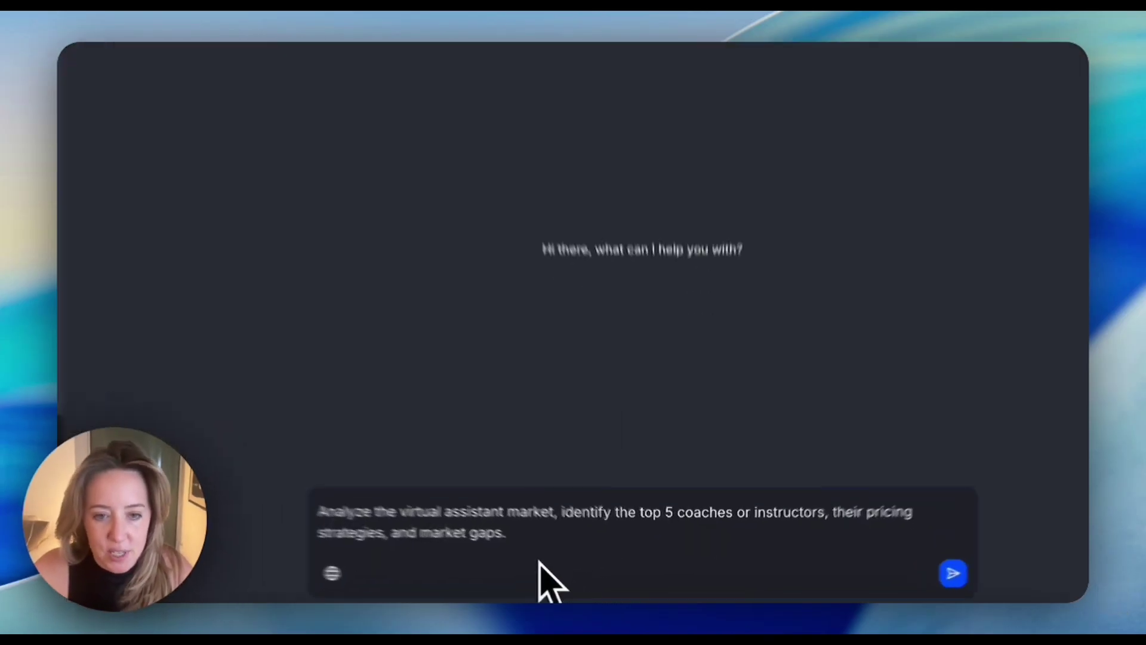
pyautogui.click(565, 548)
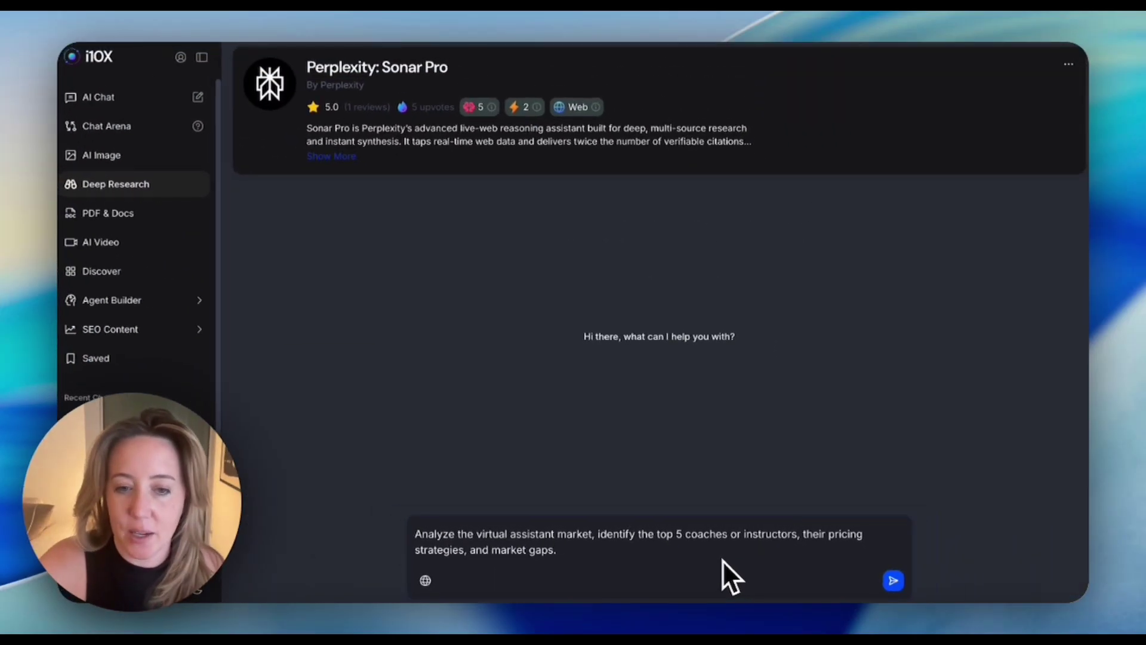
pyautogui.press('Return')
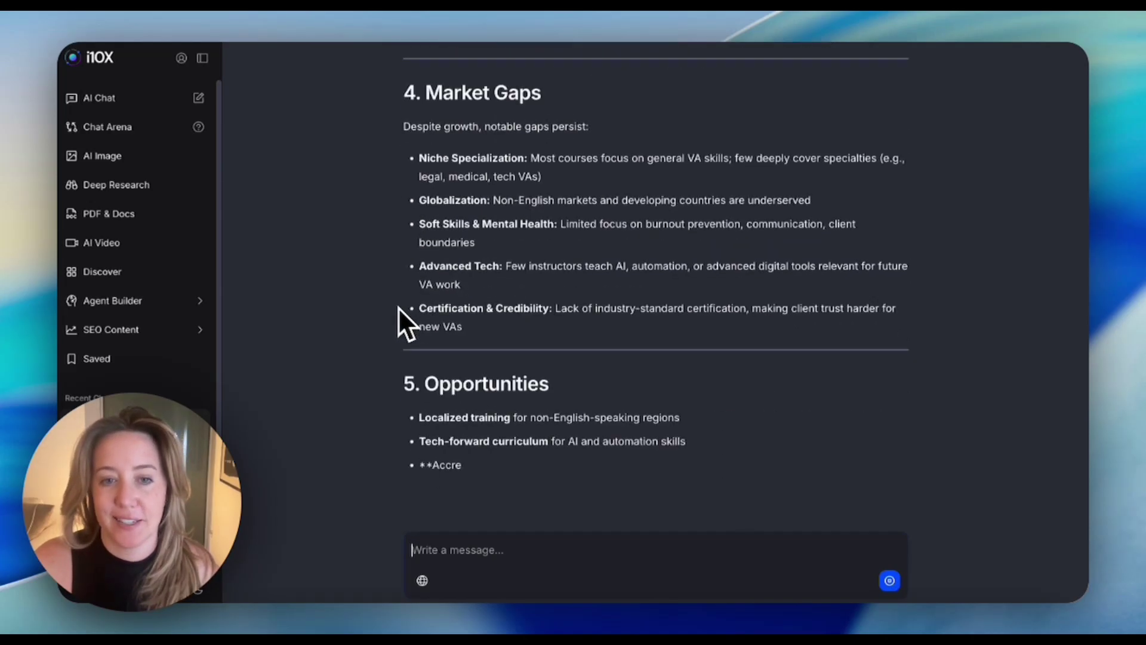
pyautogui.scroll(-3, 396, 321)
pyautogui.scroll(-1, 395, 321)
pyautogui.scroll(-1, 396, 322)
pyautogui.scroll(-2, 395, 321)
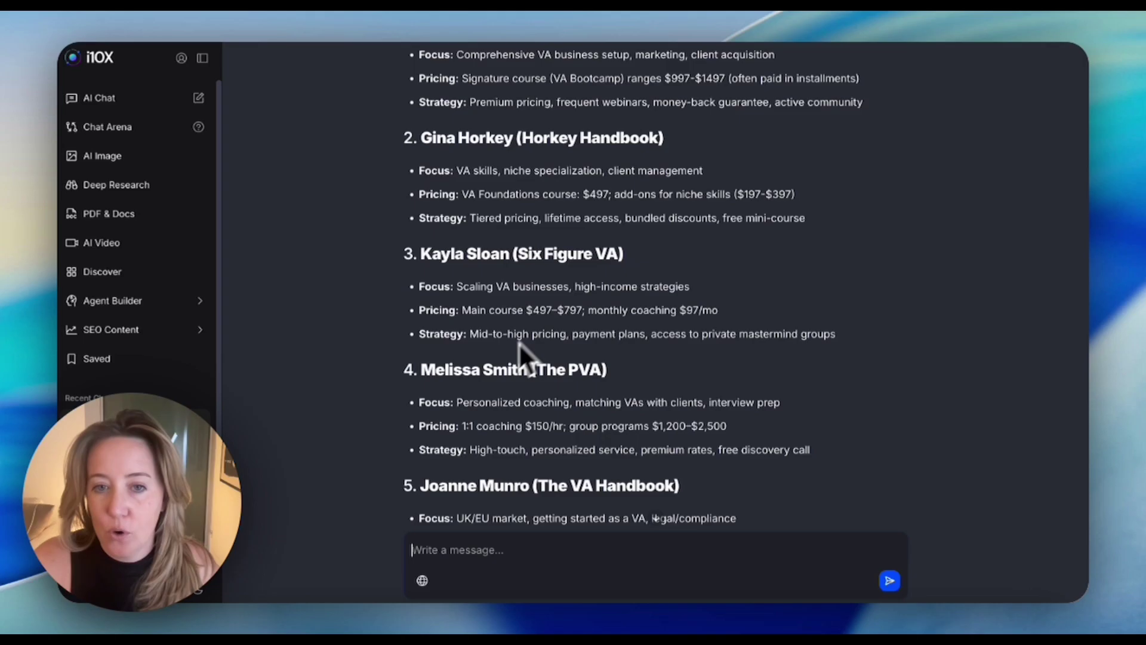
pyautogui.scroll(-3, 325, 449)
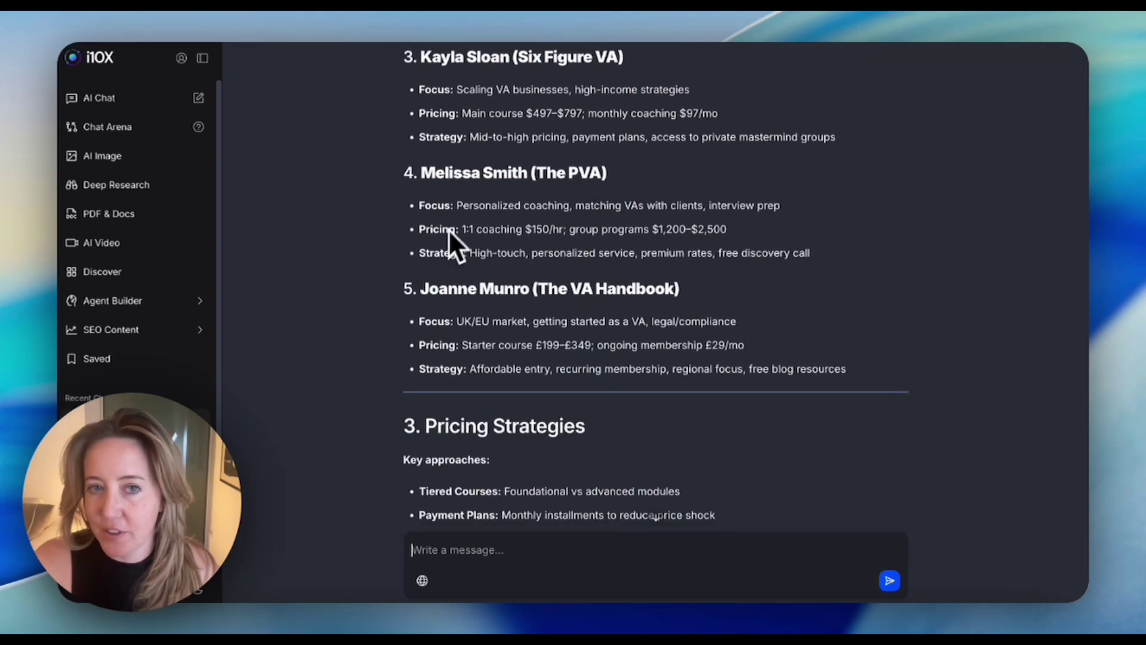
pyautogui.scroll(-5, 376, 298)
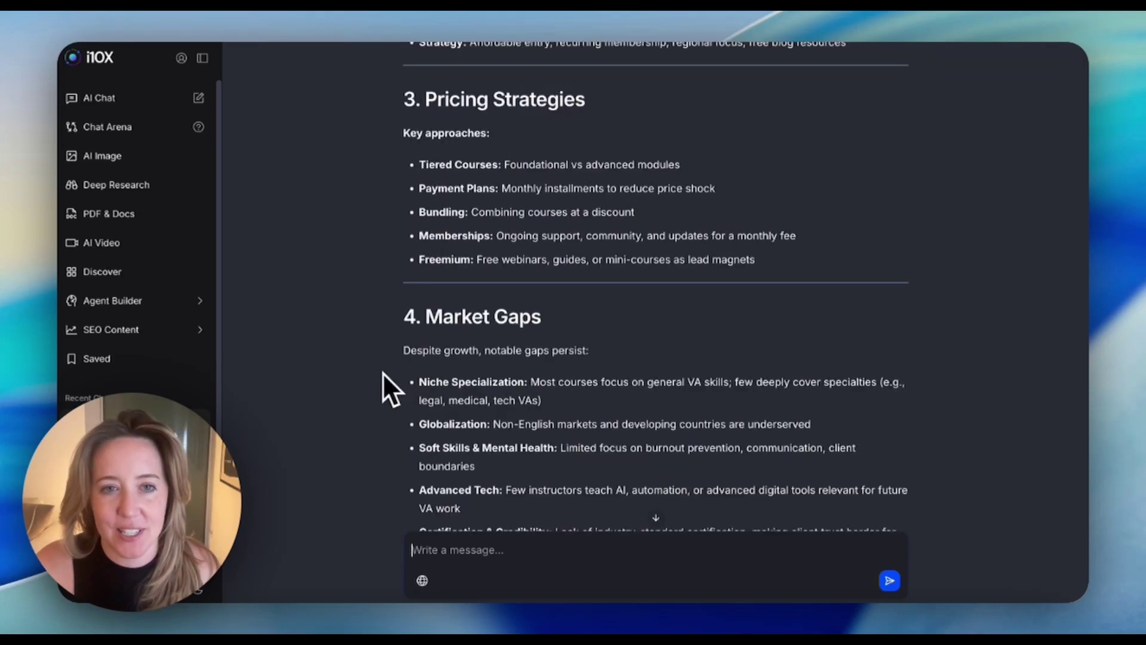
pyautogui.scroll(-2, 372, 390)
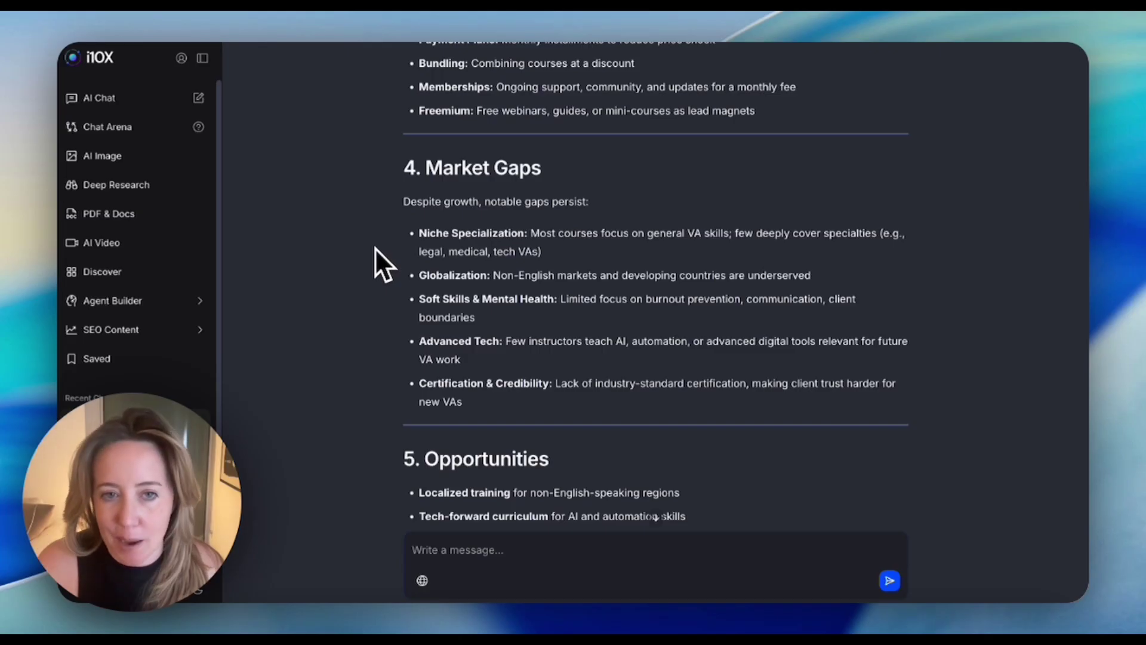
pyautogui.moveTo(607, 304); pyautogui.dragTo(763, 312)
pyautogui.click(624, 317)
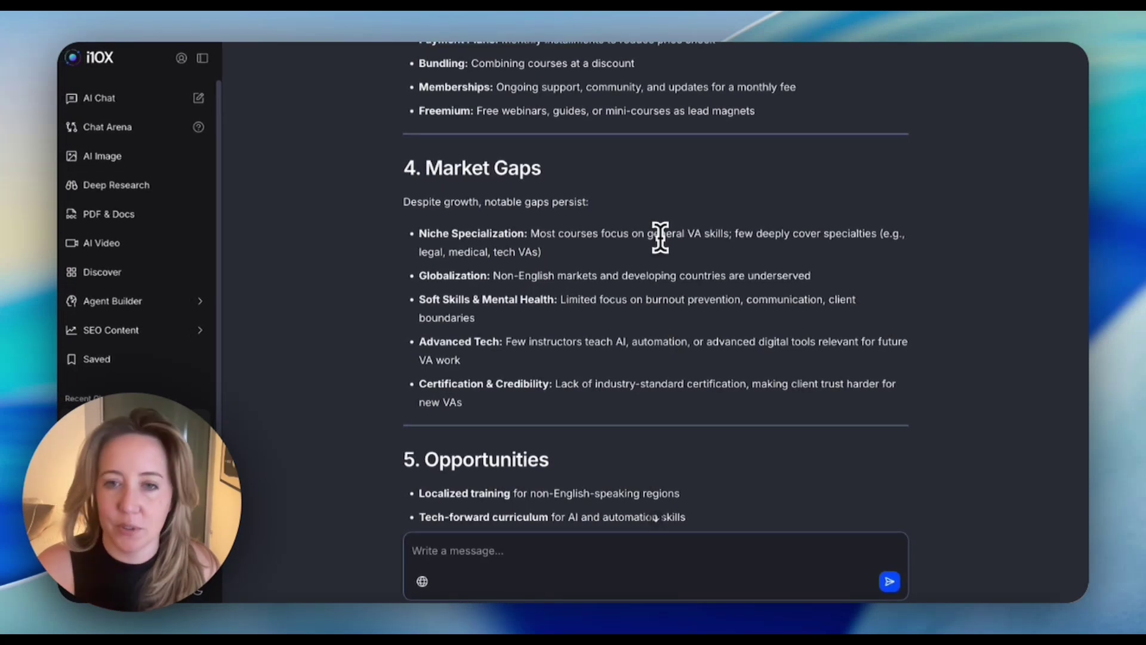
pyautogui.moveTo(763, 234); pyautogui.dragTo(889, 229)
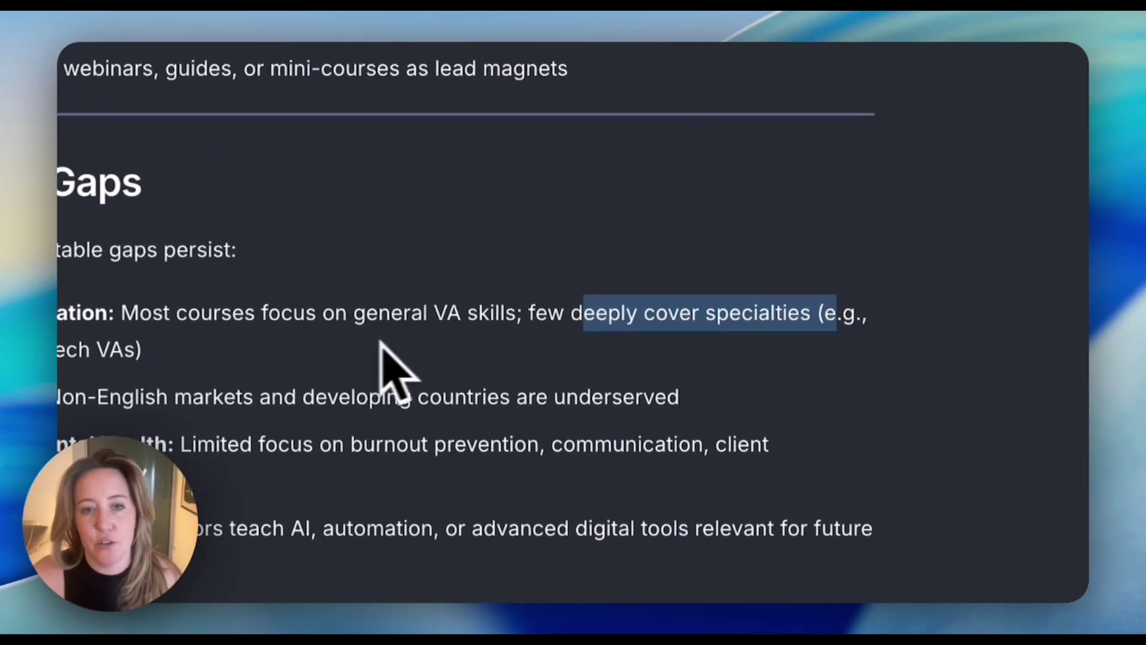
pyautogui.click(489, 334)
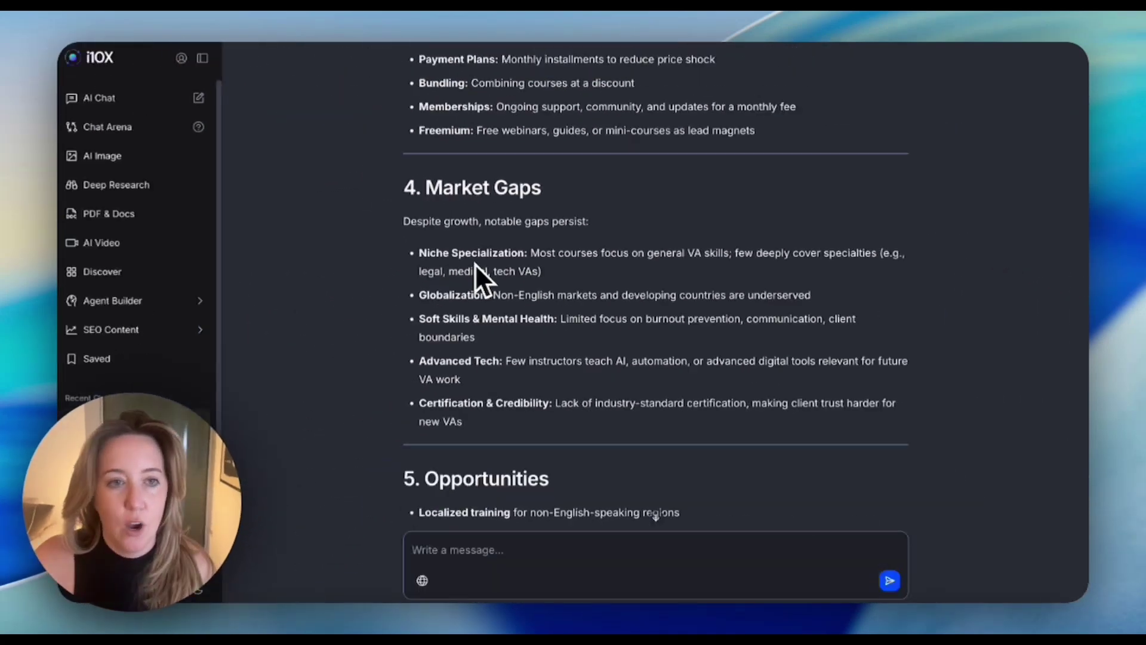
pyautogui.scroll(15, 473, 277)
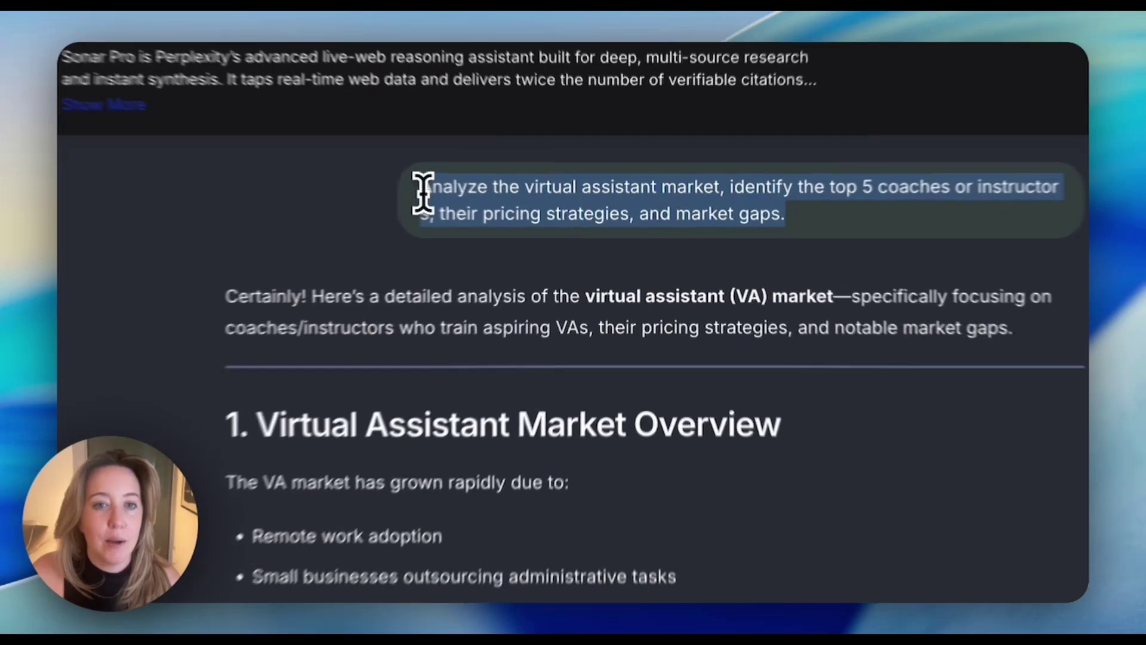
pyautogui.tripleClick(516, 206)
pyautogui.click(325, 453)
pyautogui.scroll(-3, 325, 454)
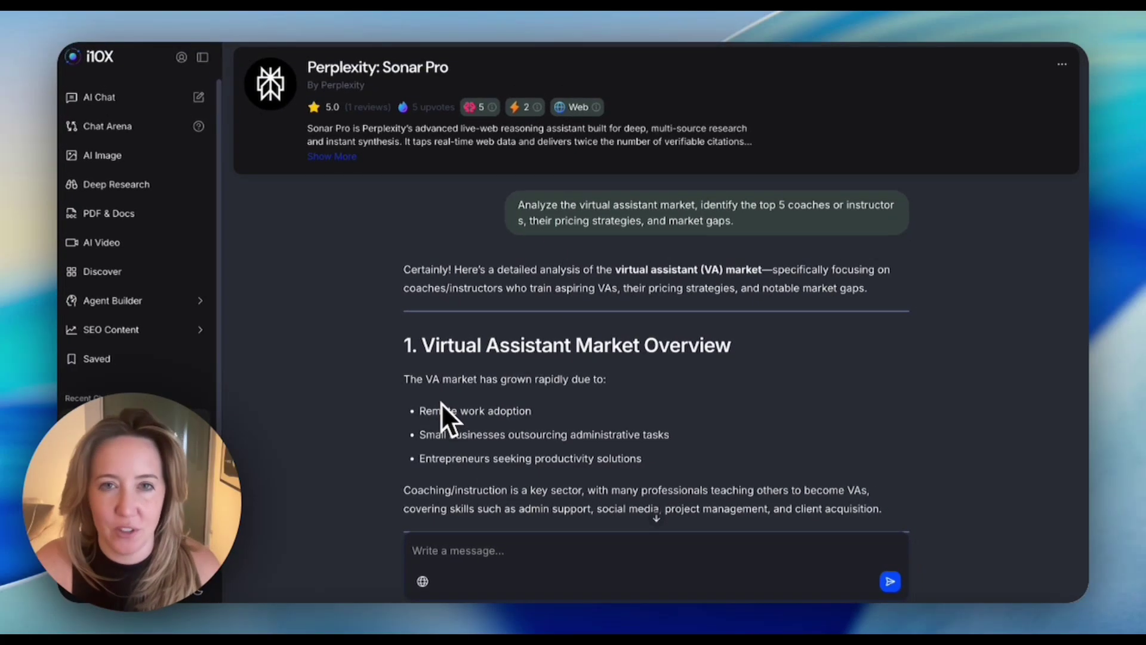
pyautogui.scroll(-1, 439, 400)
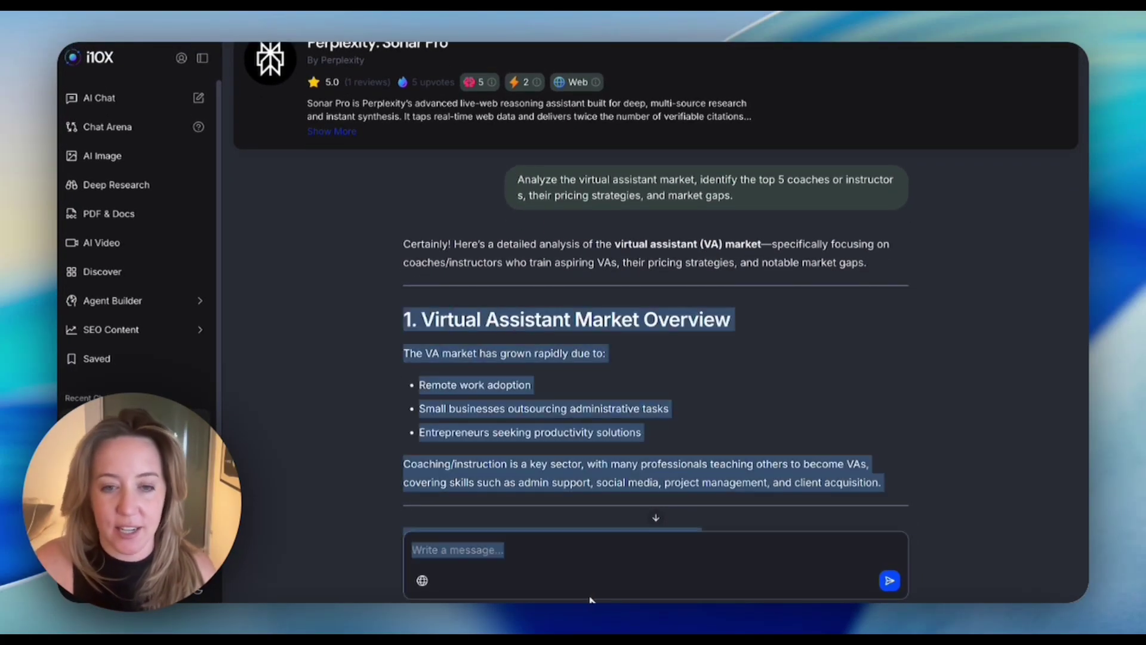
pyautogui.moveTo(407, 326); pyautogui.dragTo(621, 494)
pyautogui.scroll(-10, 621, 496)
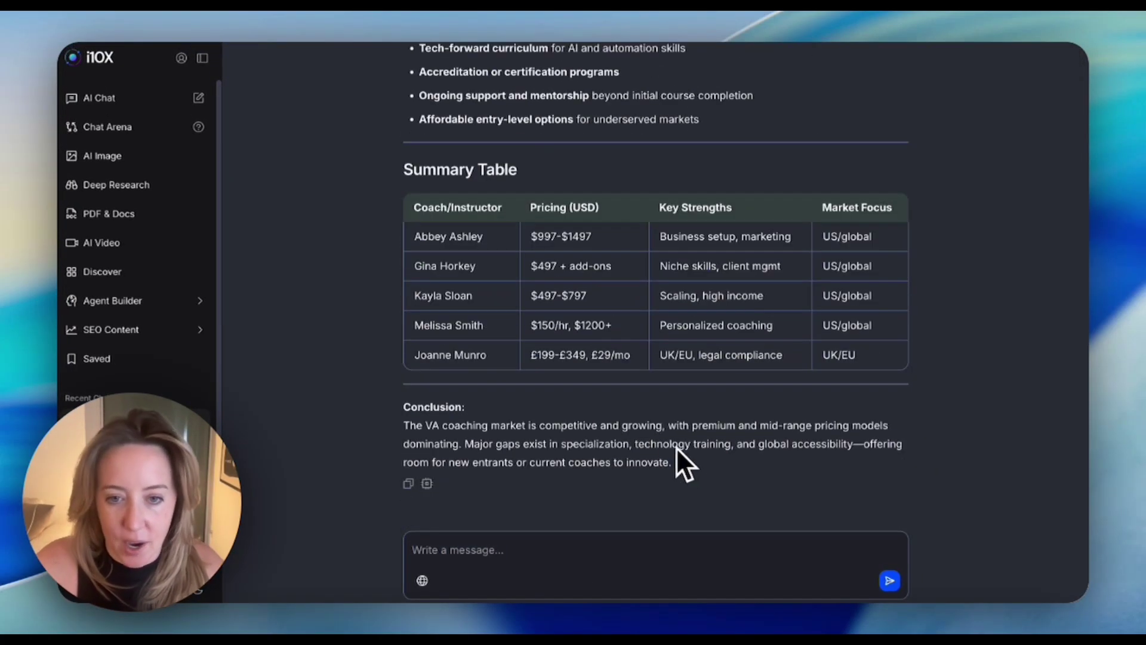
# Step: Send the copied market analysis to a new chat asking for a business marketing strategy
pyautogui.keyDown('shift'); pyautogui.click(696, 466); pyautogui.keyUp('shift')
pyautogui.press('super+c')
pyautogui.click(107, 98)
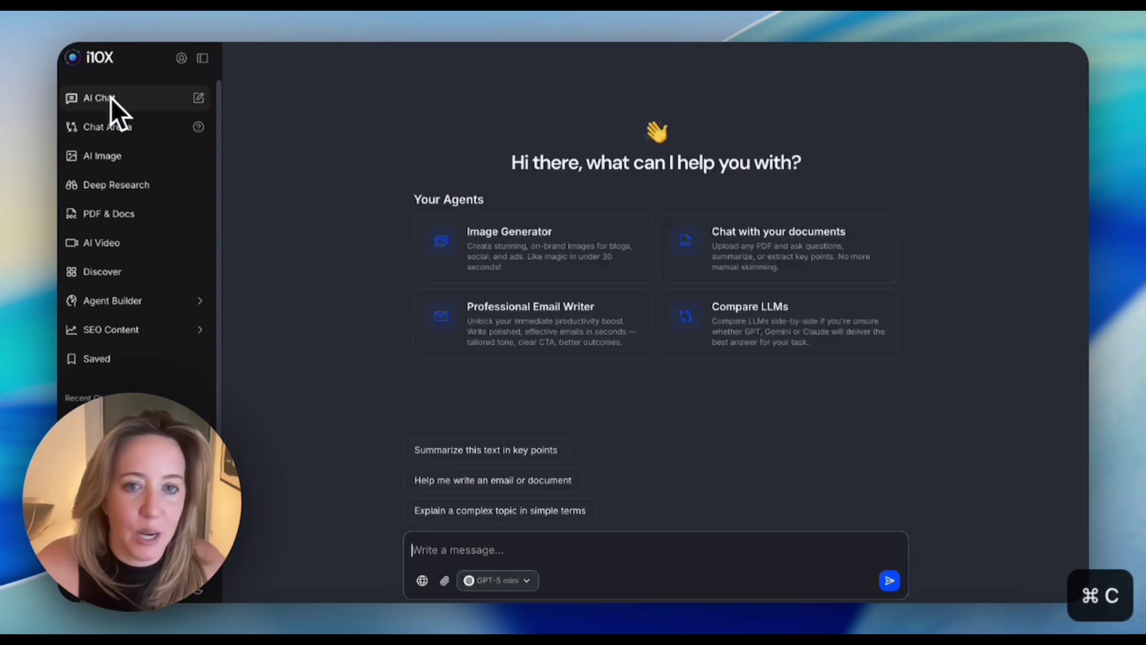
pyautogui.press('BackSpace')
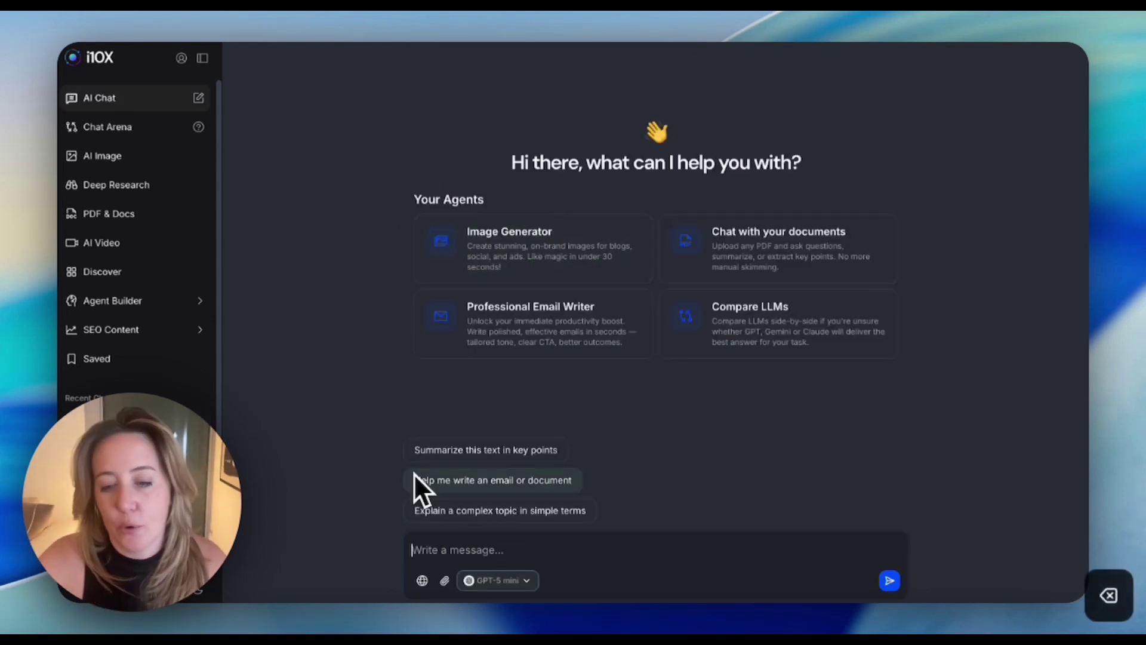
pyautogui.write('Help me come up with a marketing strategy for my business based on my compeition')
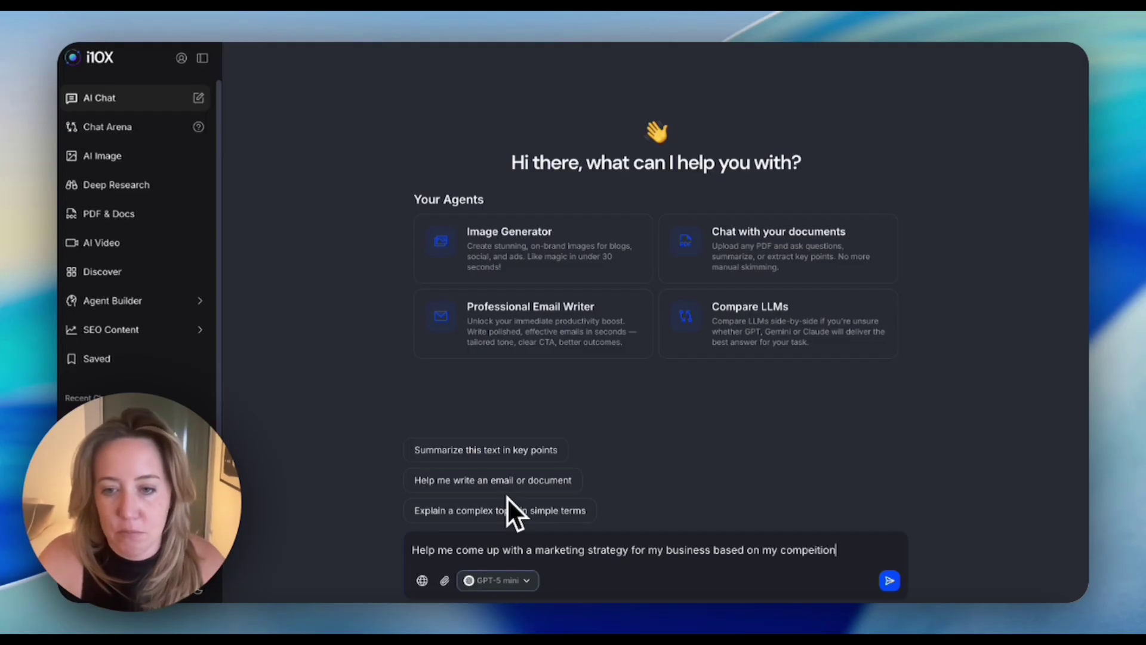
pyautogui.press('super+v')
pyautogui.press('Return')
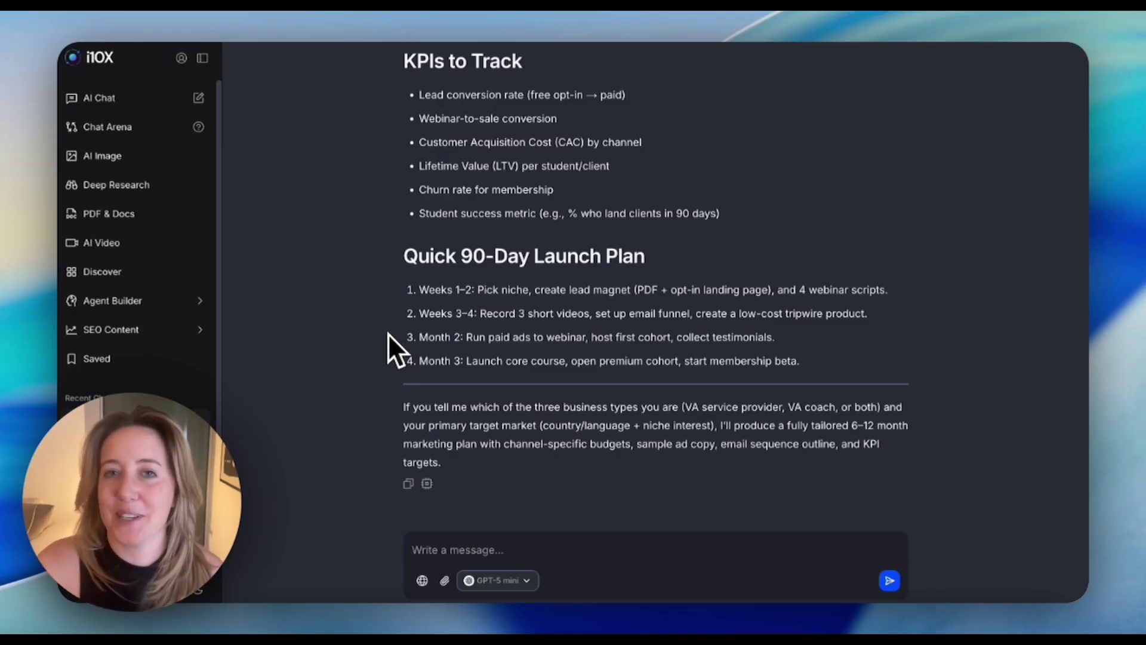
# Step: Search the Discover agent directory for 'SEO'
pyautogui.click(113, 272)
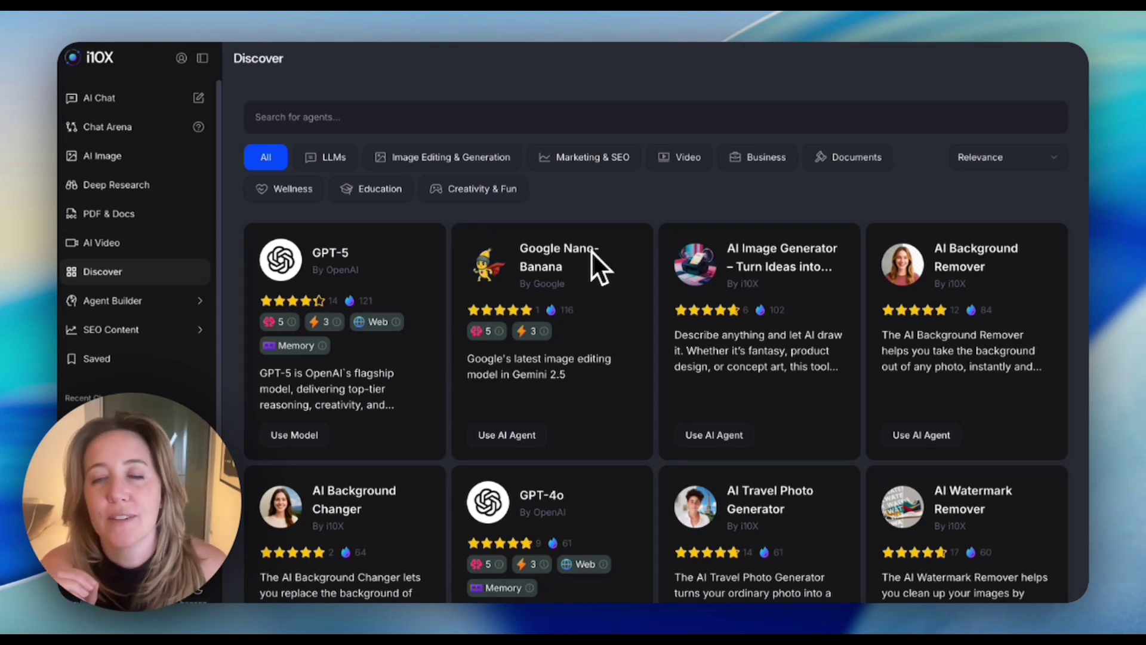
pyautogui.click(529, 120)
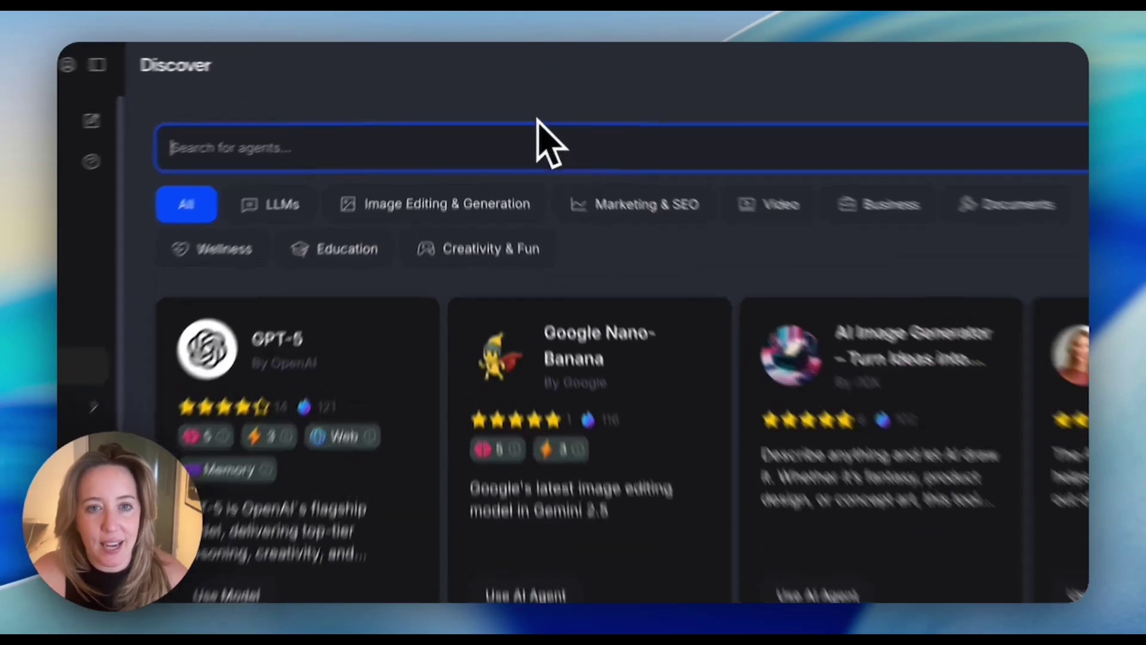
pyautogui.write('SEO')
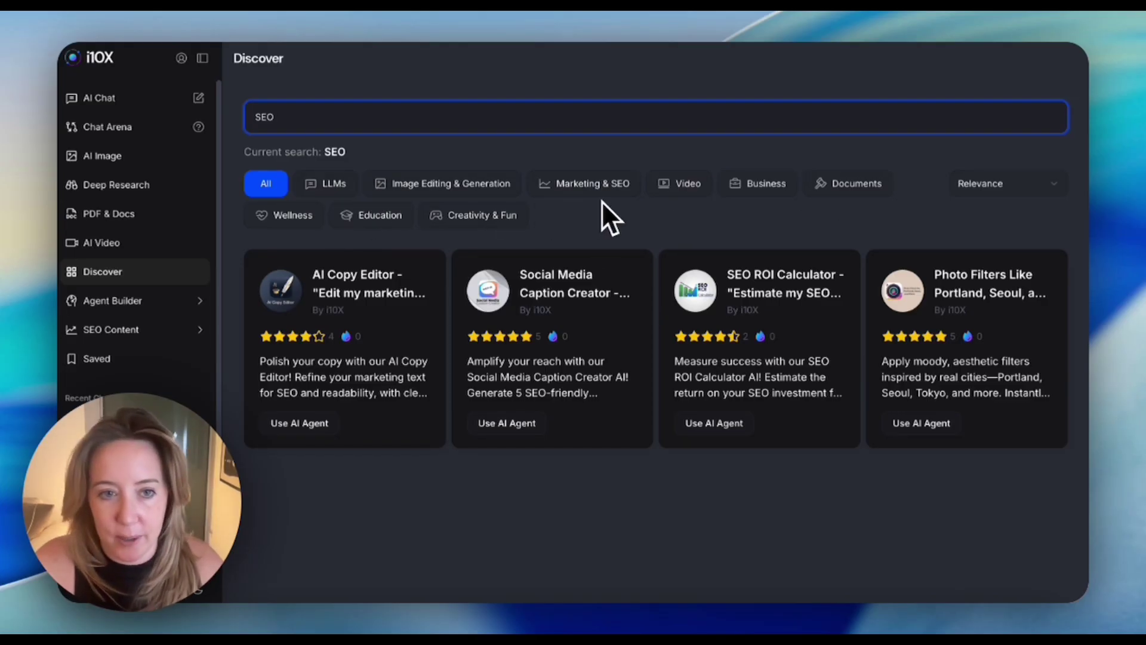
# Step: Open the Social Media Caption Creator agent and look over its description
pyautogui.click(538, 287)
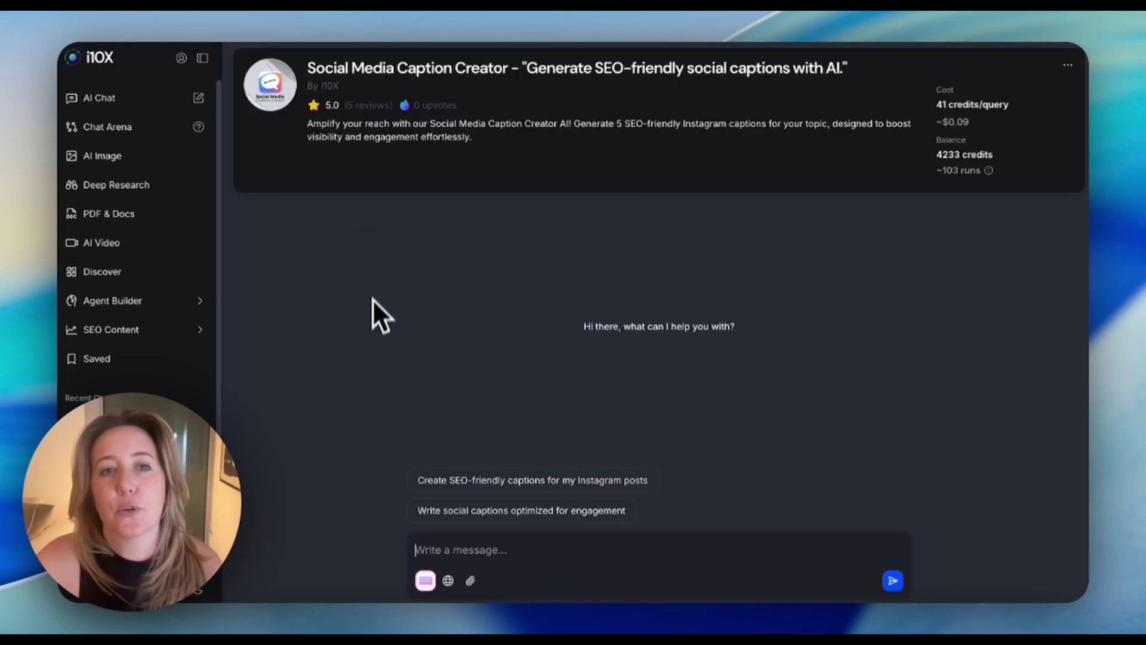
pyautogui.moveTo(318, 148); pyautogui.dragTo(301, 131)
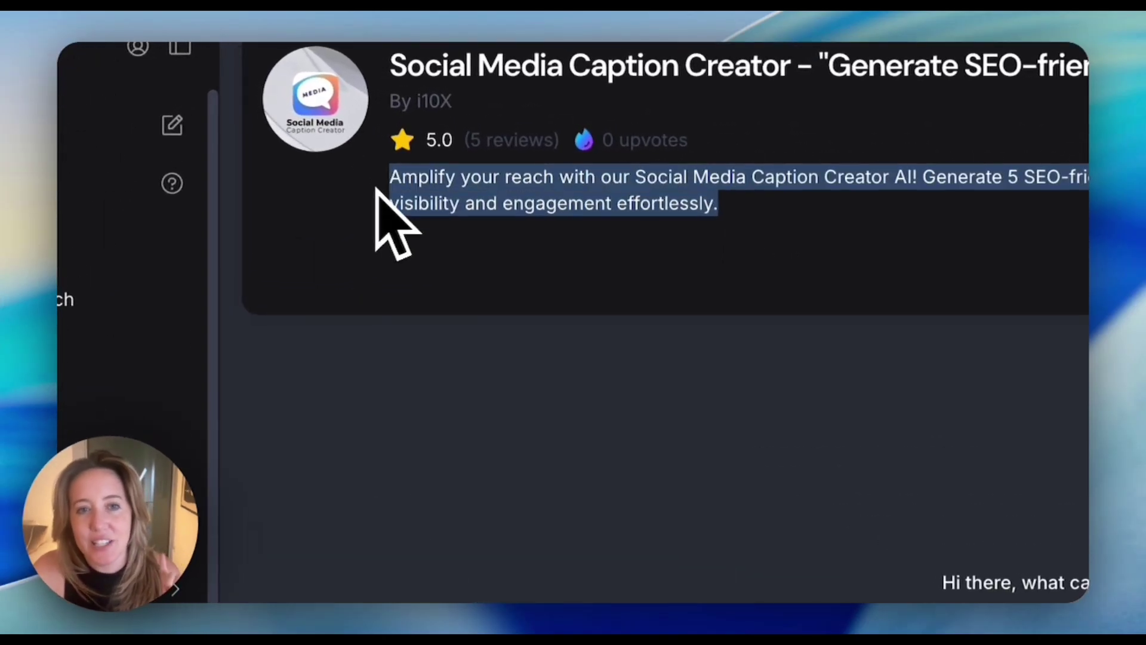
pyautogui.click(568, 472)
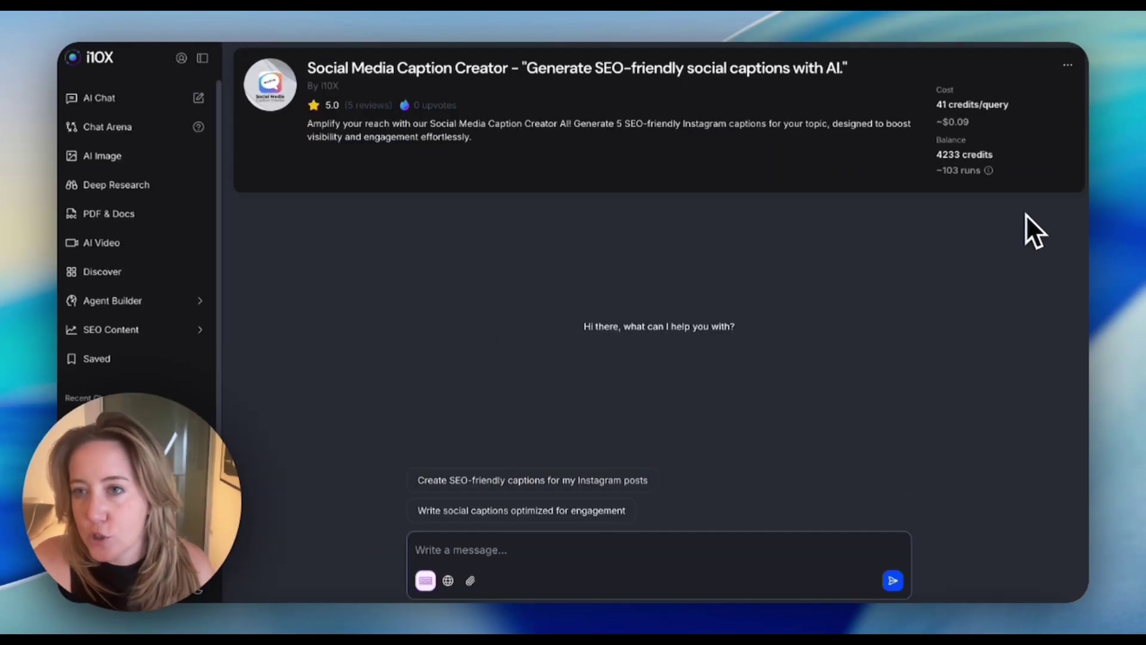
# Step: Add the agent to favorites and review the Saved agents list
pyautogui.click(1068, 64)
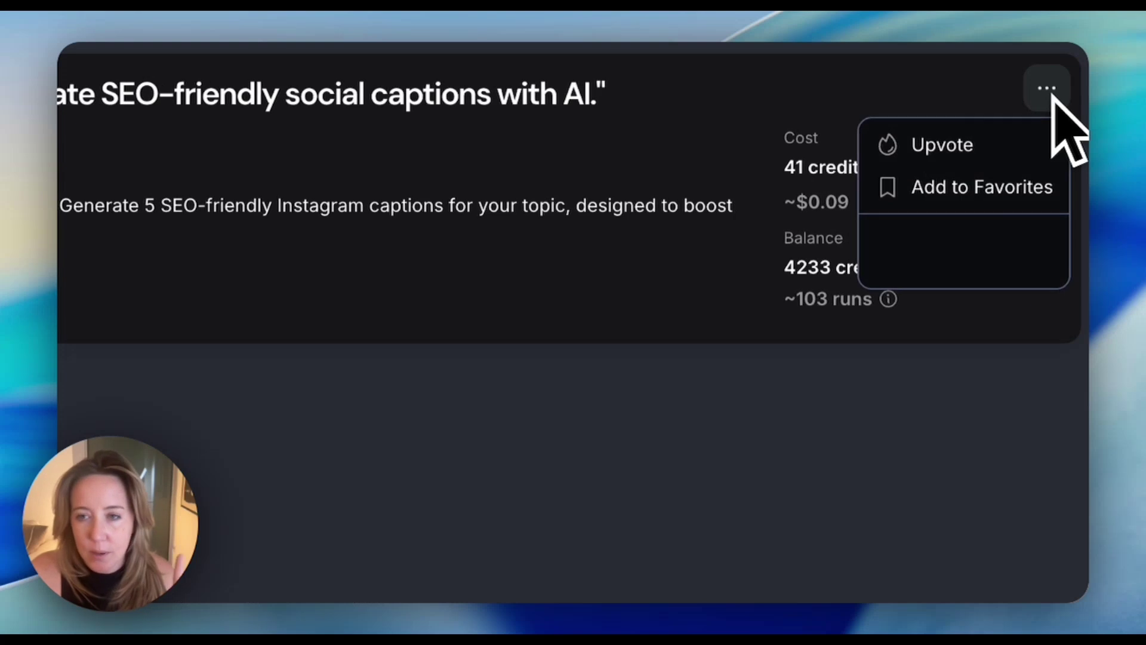
pyautogui.click(968, 190)
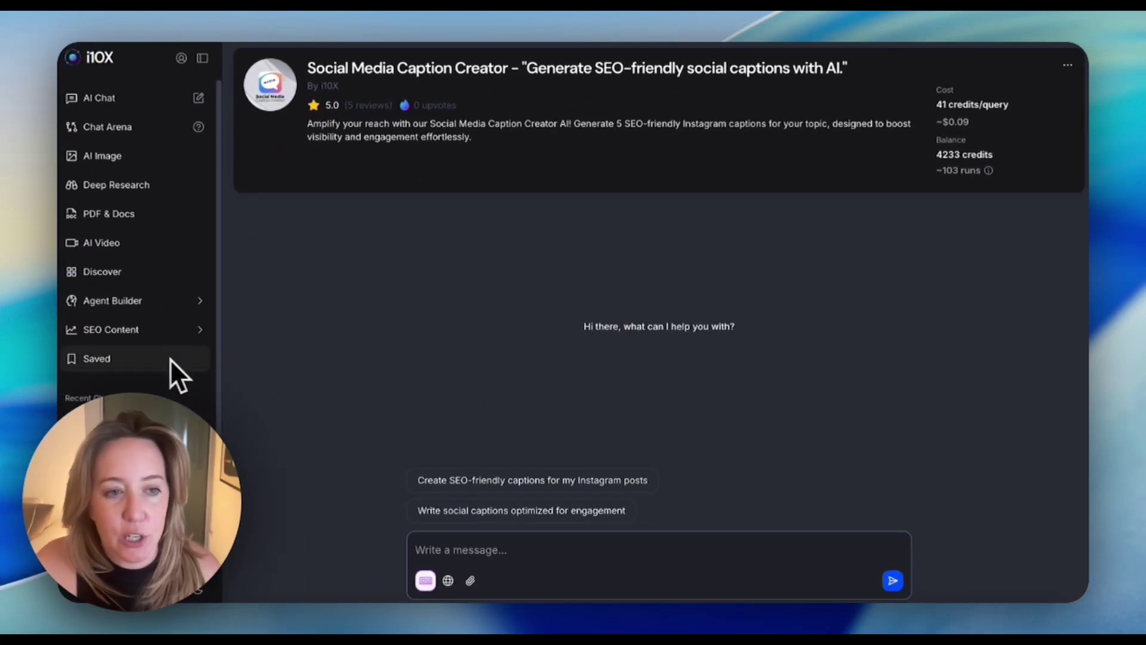
pyautogui.click(123, 362)
pyautogui.scroll(-1, 558, 406)
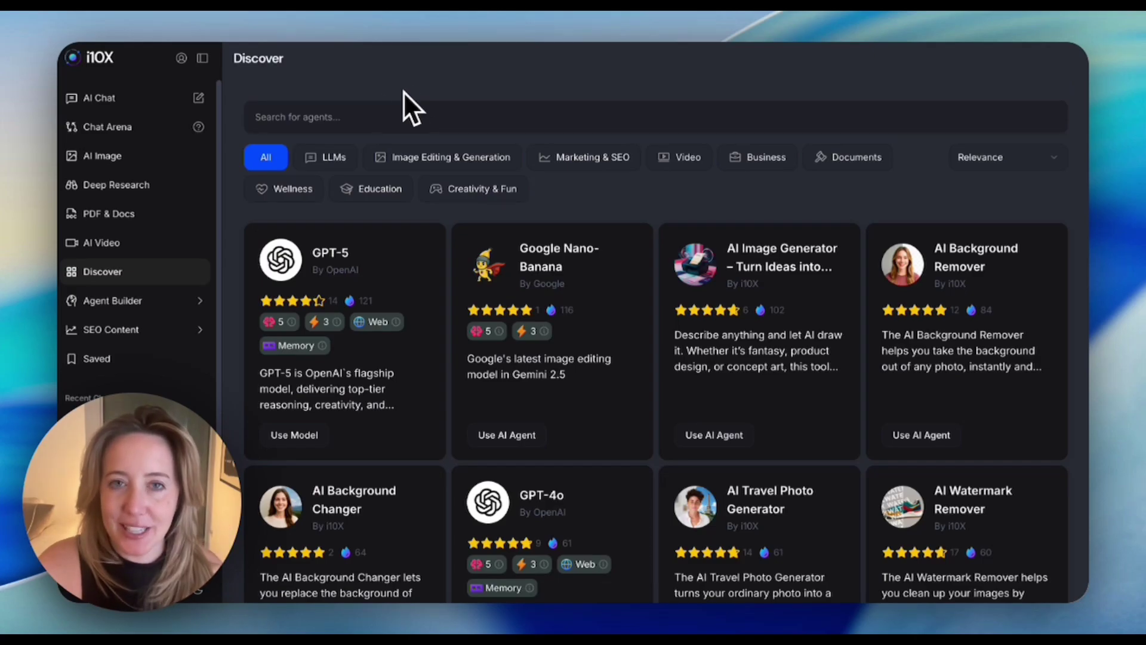
# Step: Bring up a blank Create Agent form from the Agent Builder section
pyautogui.click(103, 302)
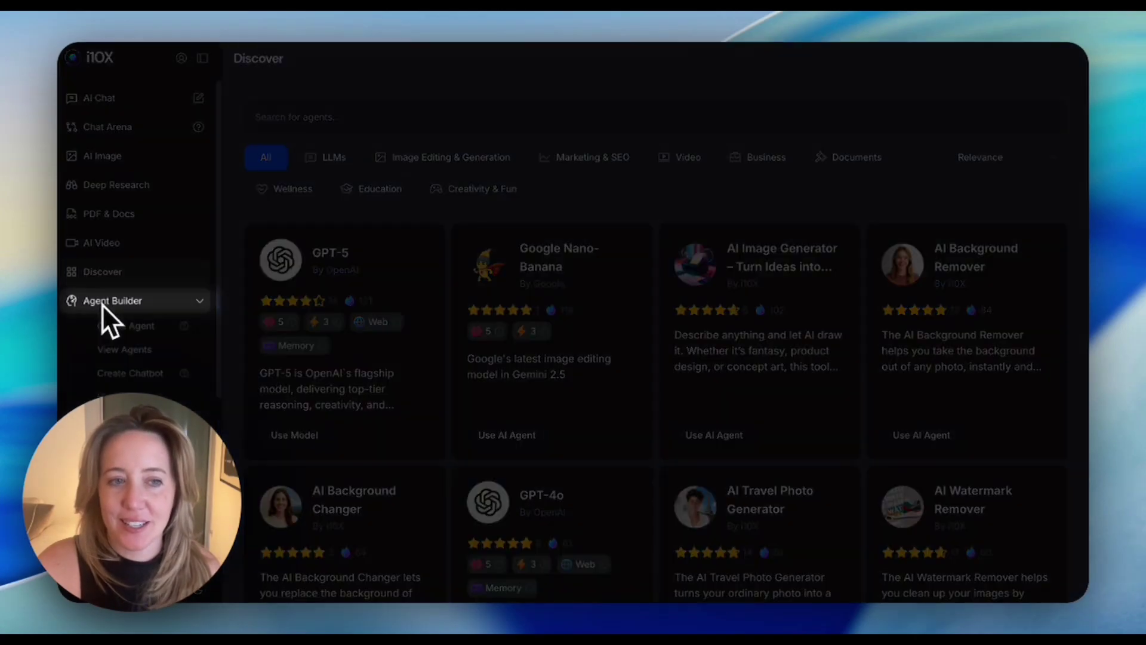
pyautogui.click(127, 329)
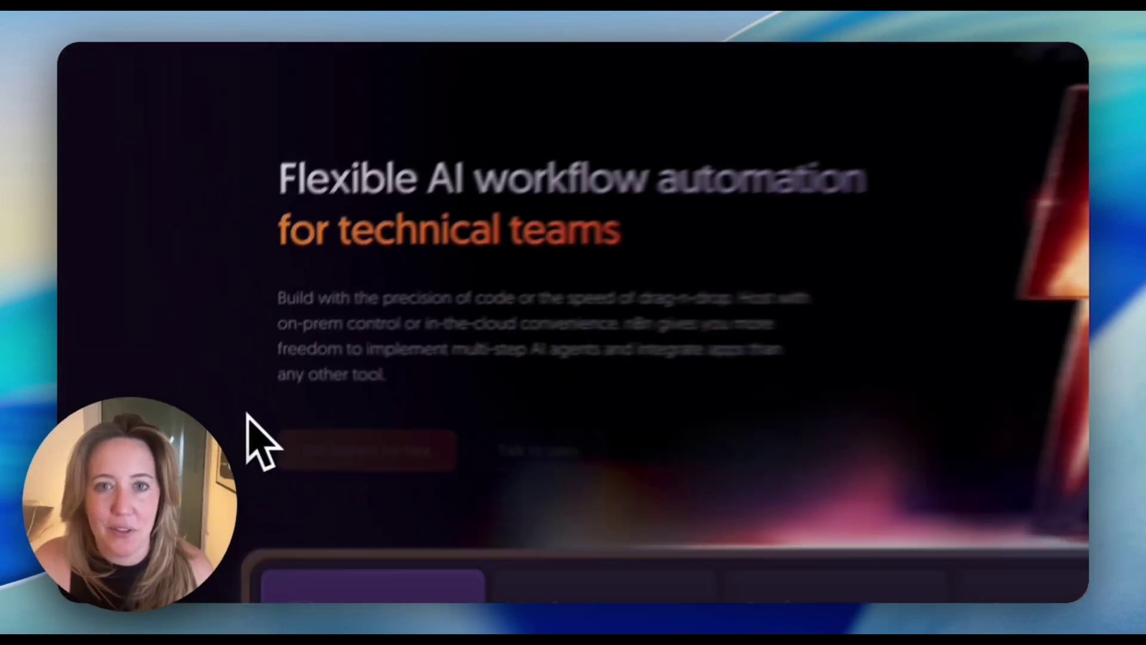
# Step: Scan the n8n homepage and view its plans: Starter $20, Pro $50, Business $667
pyautogui.scroll(-5, 573, 358)
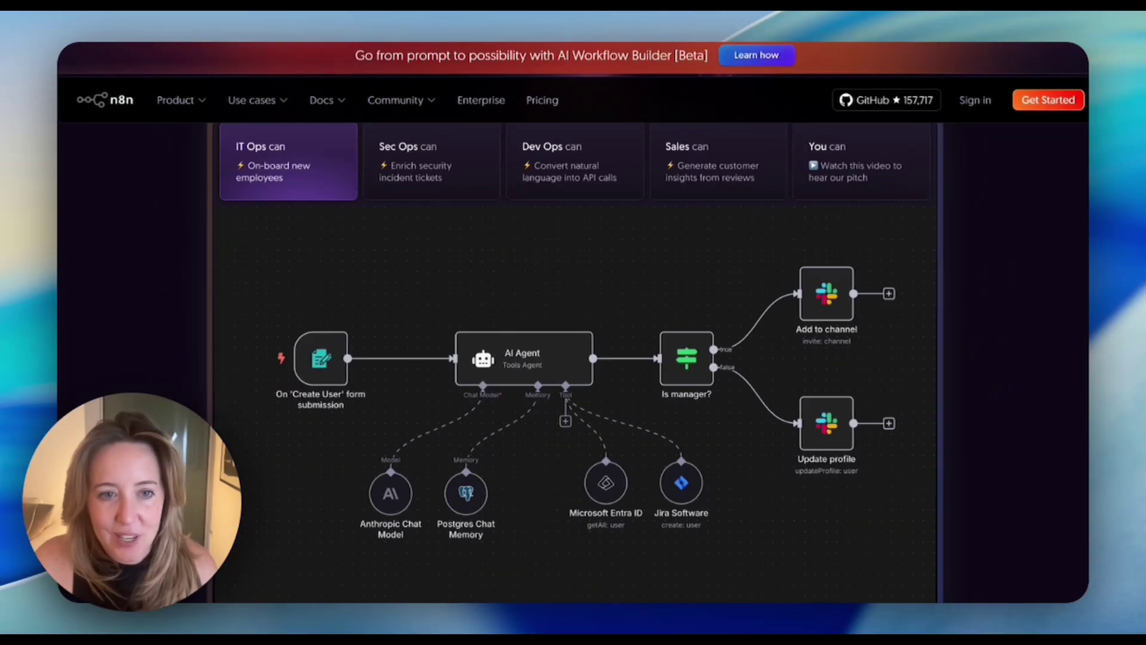
pyautogui.scroll(5, 352, 424)
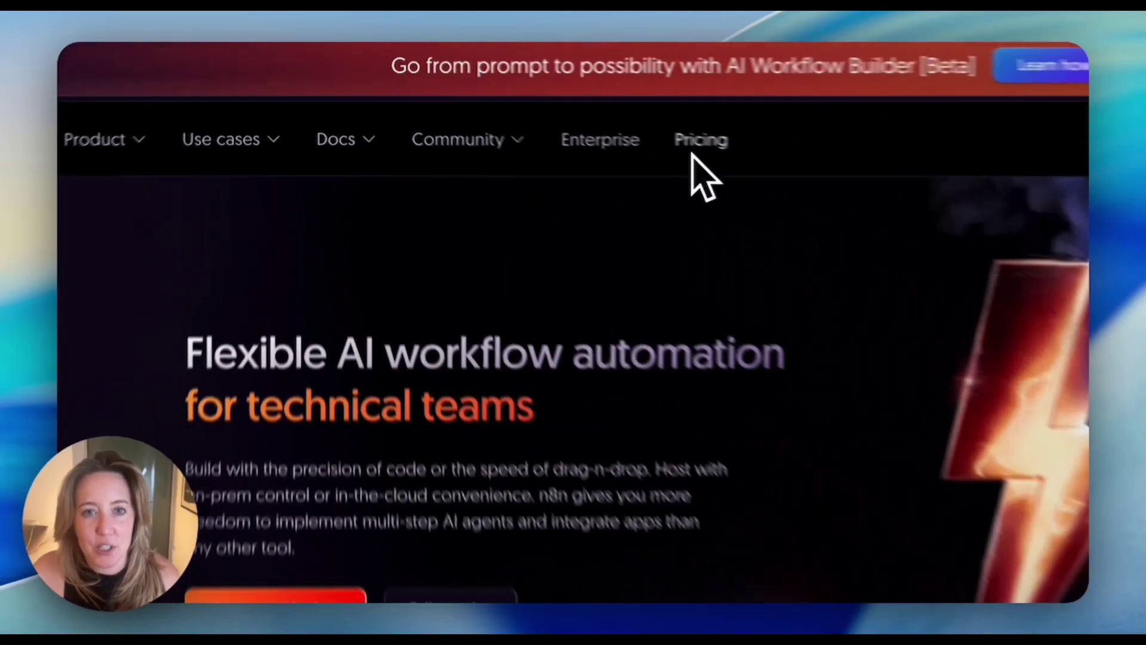
pyautogui.click(693, 154)
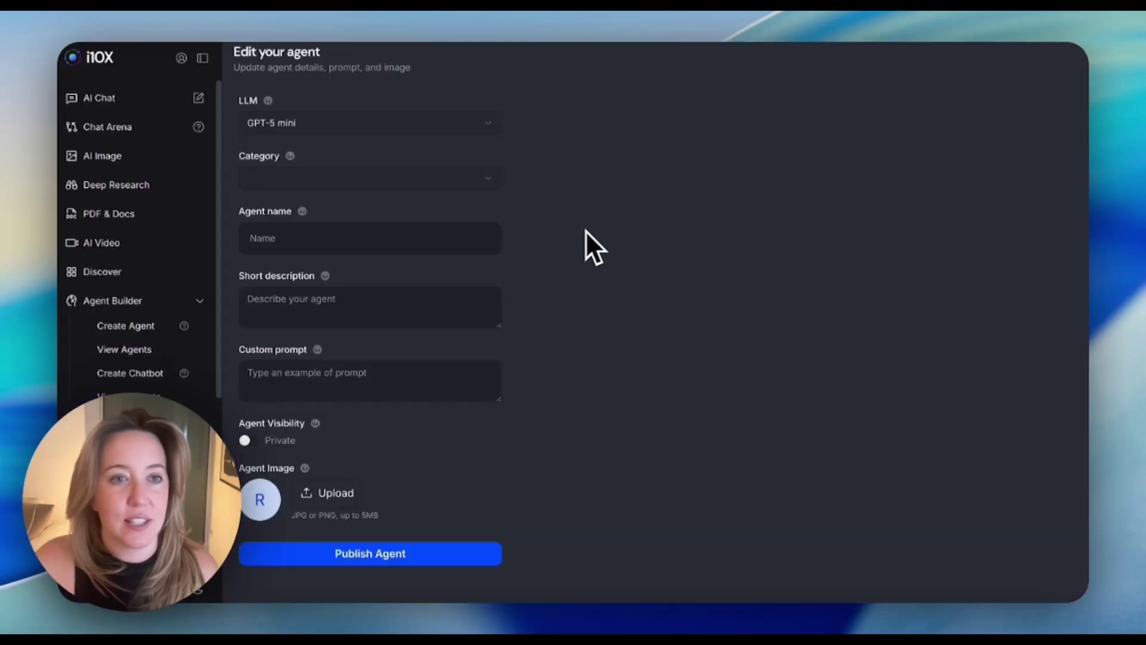
# Step: Set the new agent's model to GPT-5.1 and its category to Marketing & SEO
pyautogui.click(371, 122)
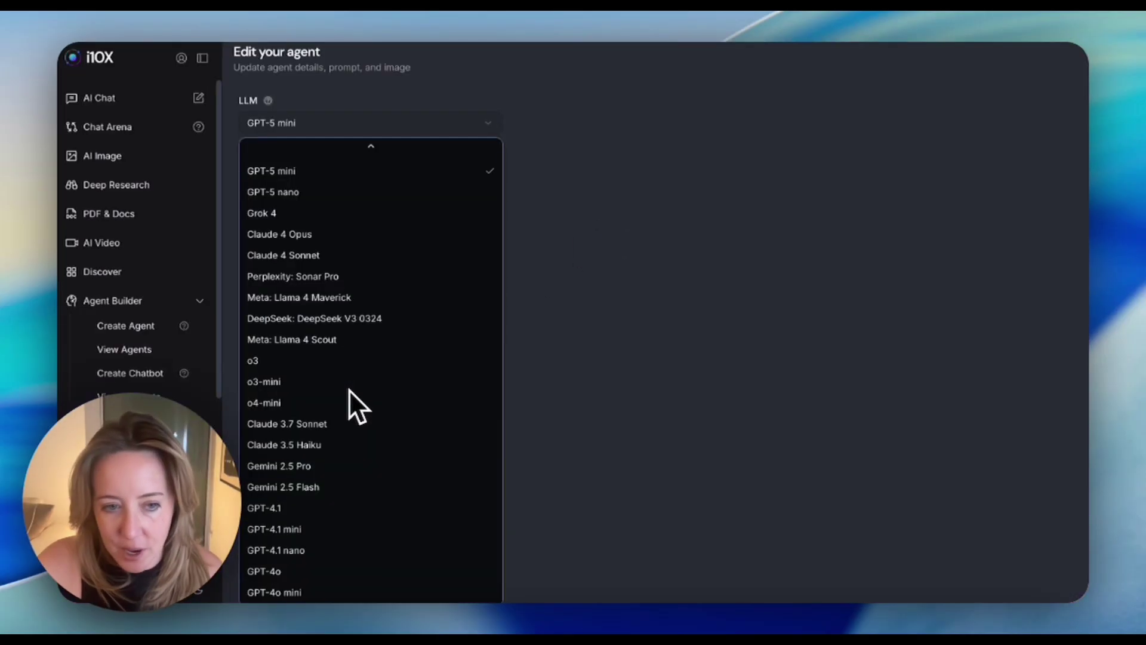
pyautogui.scroll(2, 337, 406)
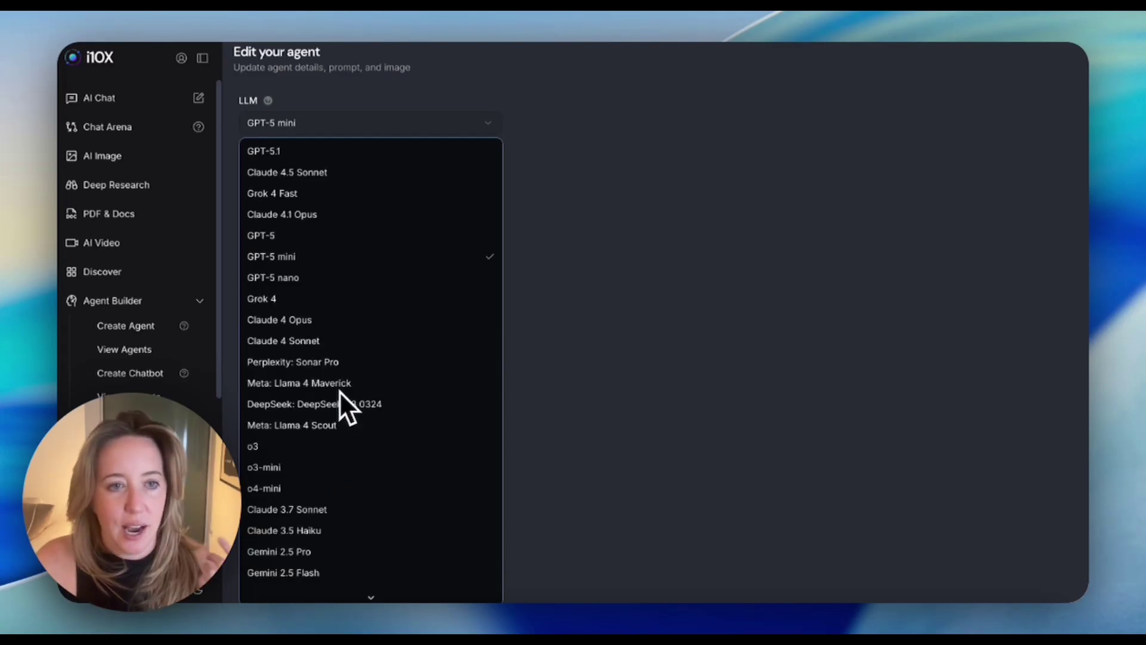
pyautogui.click(305, 152)
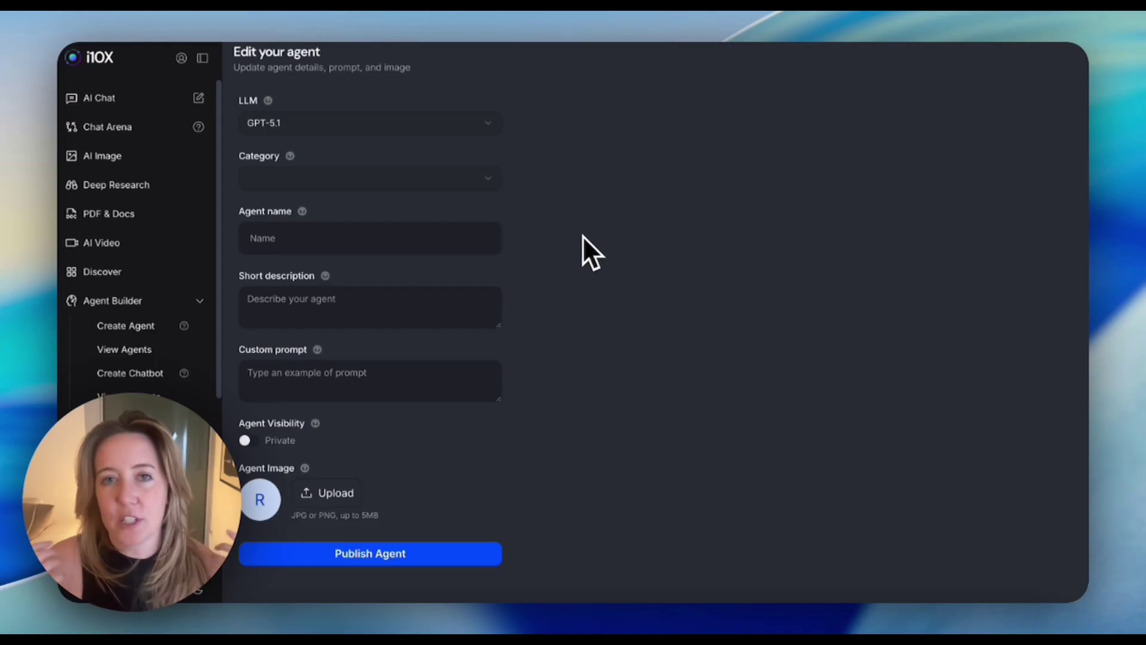
pyautogui.click(484, 189)
pyautogui.click(482, 190)
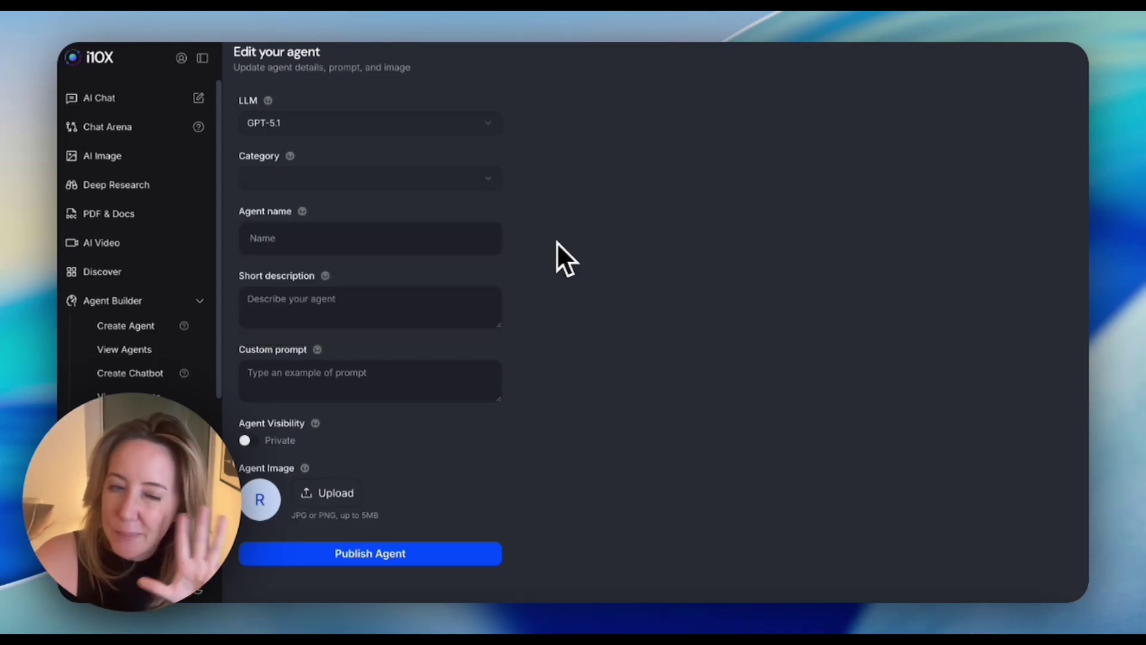
pyautogui.click(463, 190)
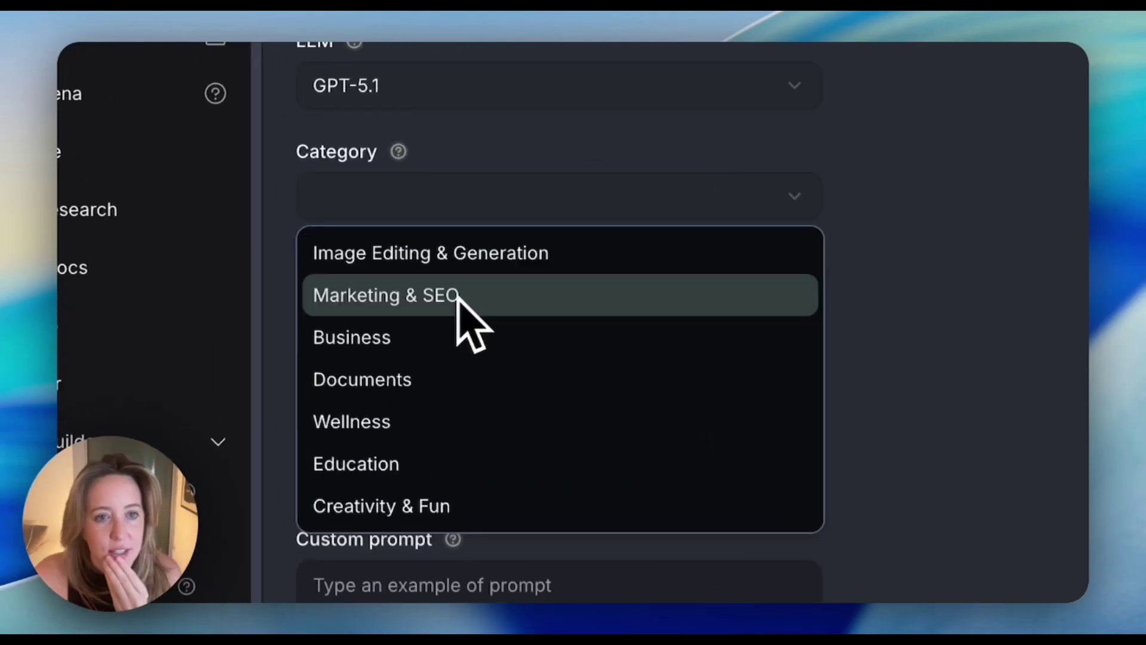
pyautogui.click(460, 302)
# Step: Name it LinkedIn Post Generator, reword the custom prompt, and publish the agent
pyautogui.write('LinkedIn Post Generator')
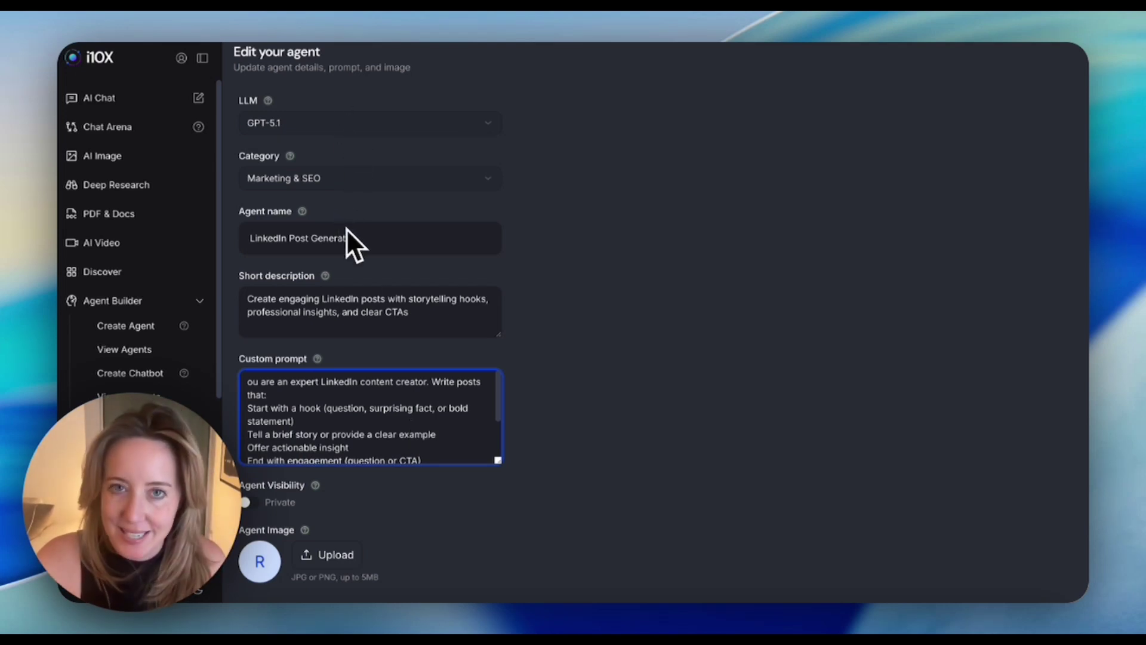
pyautogui.moveTo(433, 382); pyautogui.dragTo(267, 394)
pyautogui.press('BackSpace')
pyautogui.write("You'll")
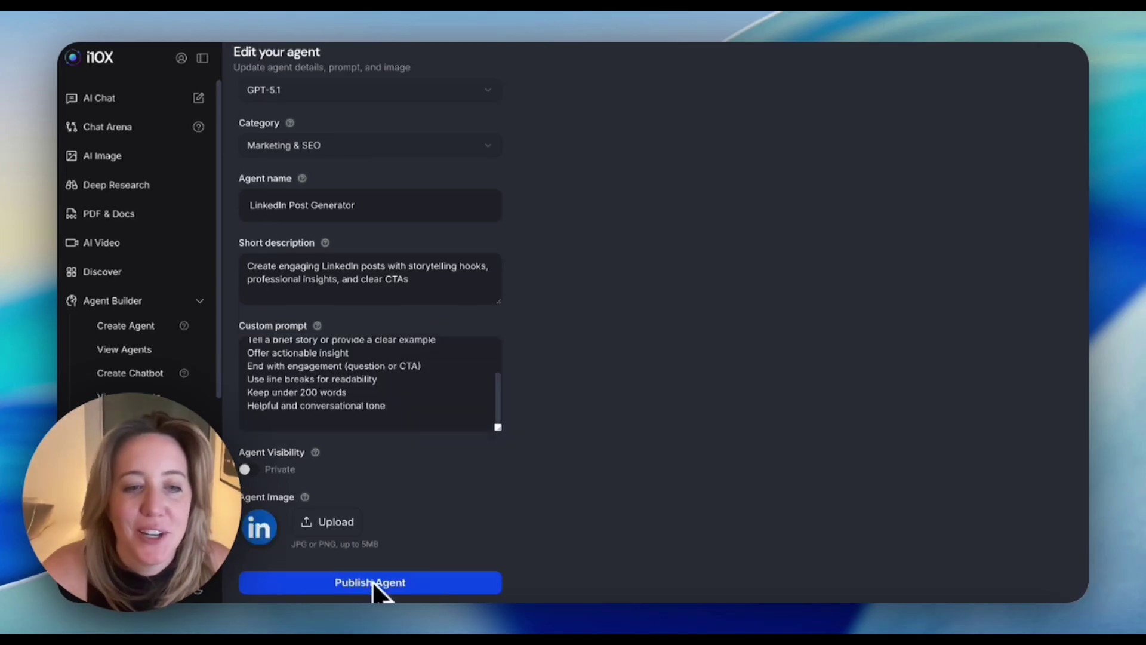
pyautogui.click(371, 582)
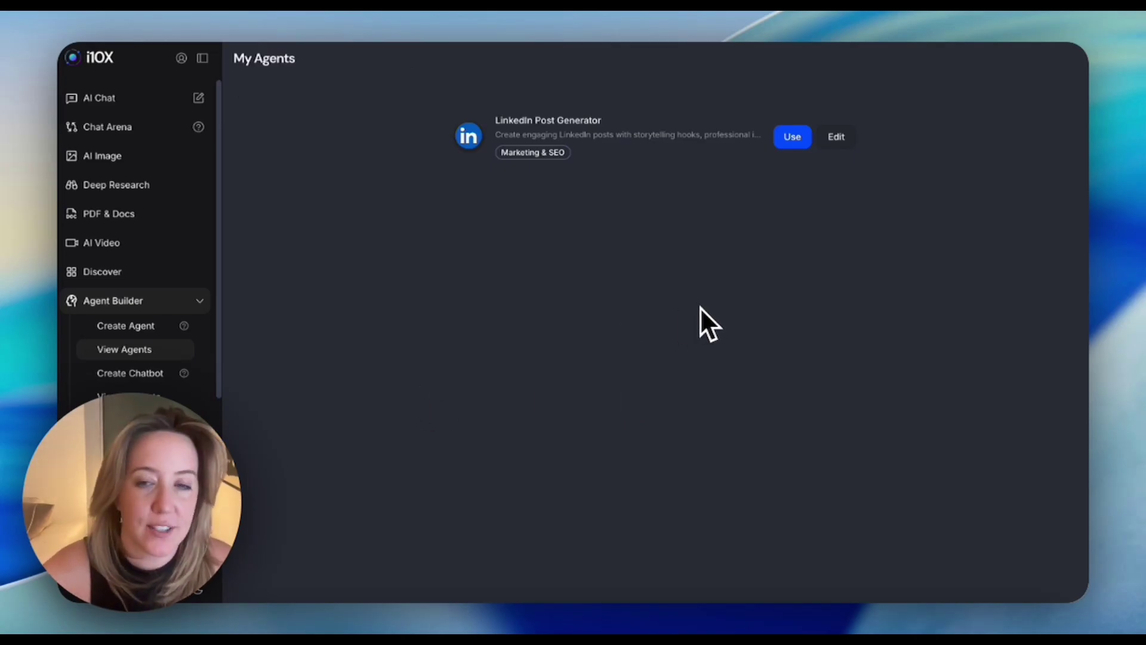
# Step: Ask the LinkedIn Post Generator for a post on saying NO to some client leads
pyautogui.click(793, 137)
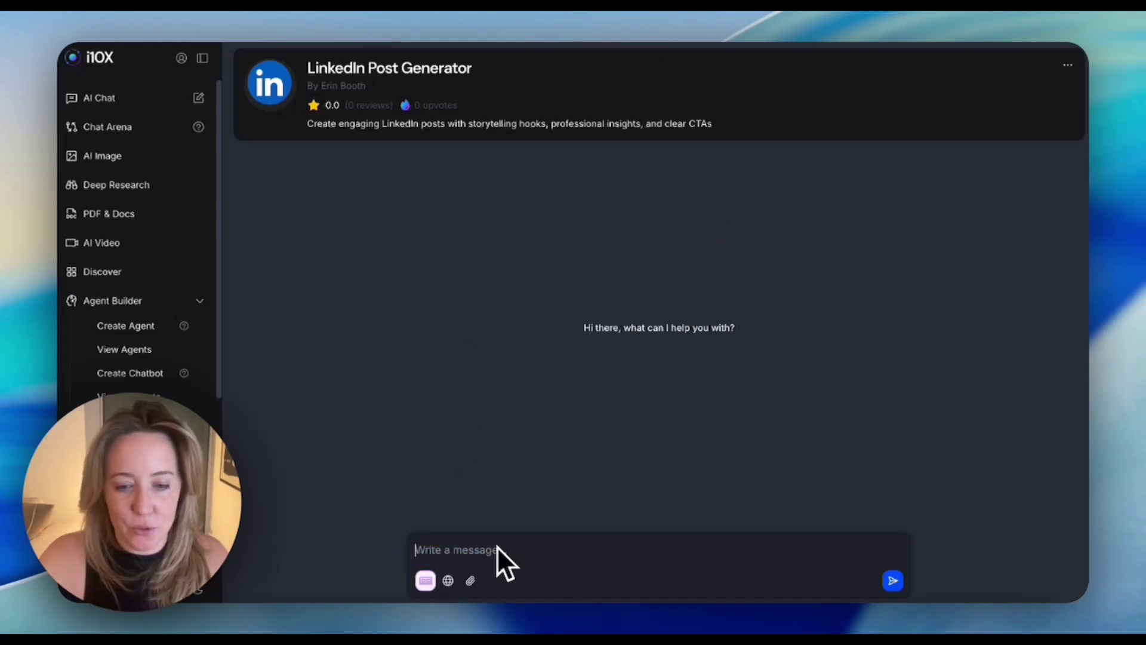
pyautogui.write('Write a LinkedIn')
pyautogui.hotkey('ctrl', 'a')
pyautogui.write('Write ')
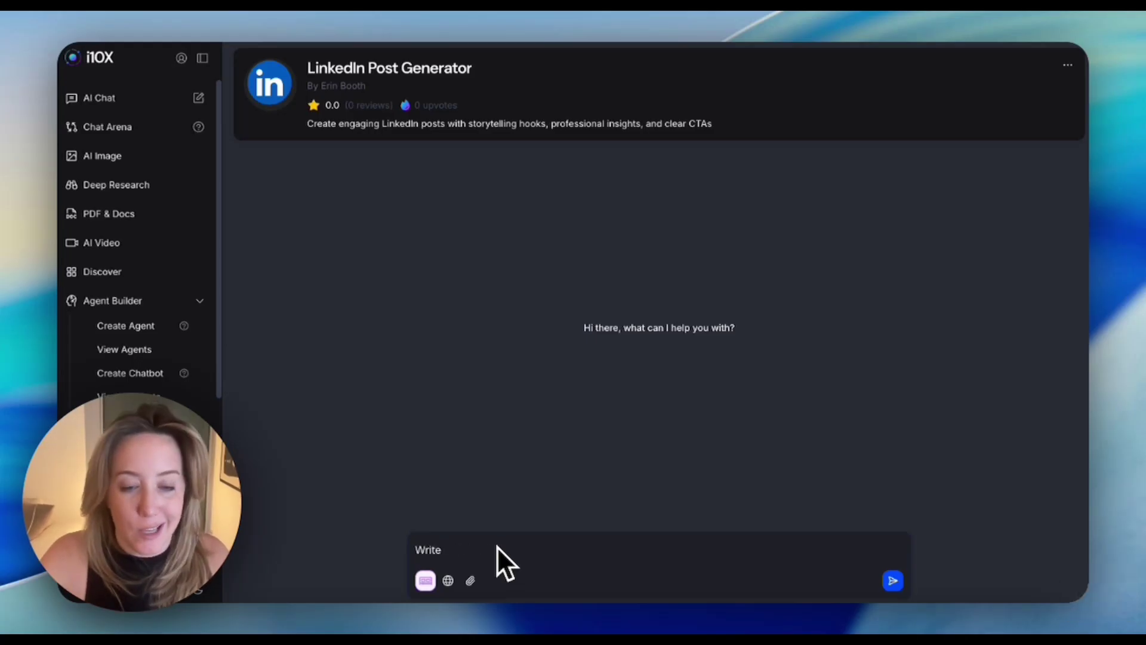
pyautogui.write('a post')
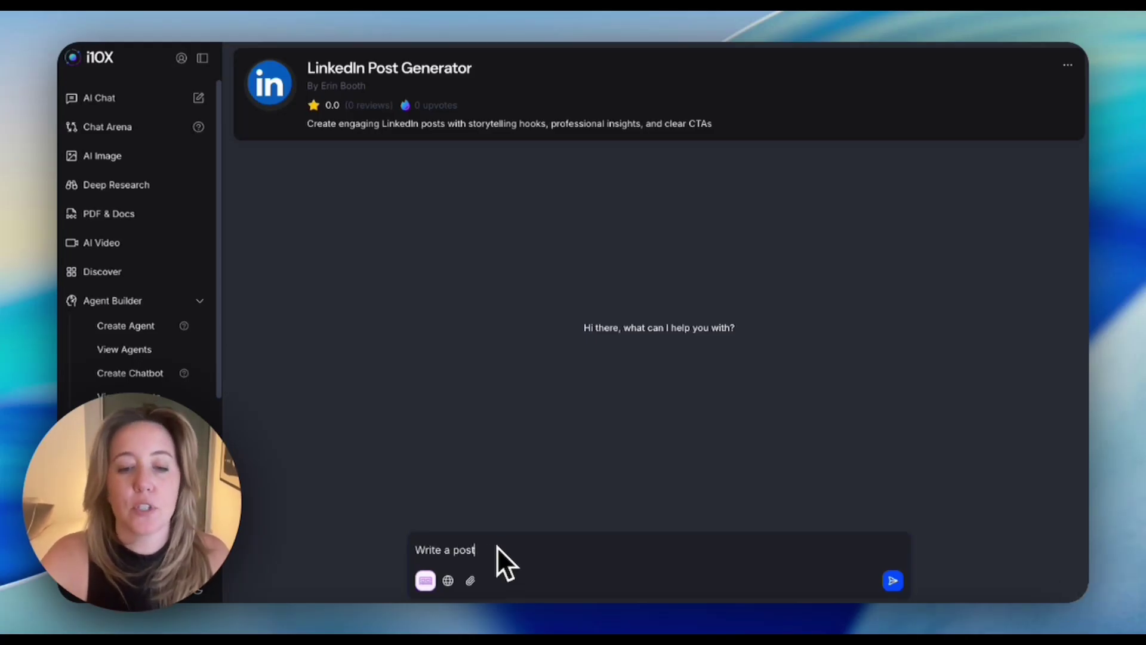
pyautogui.write(' about the importance of saying NO to some client ')
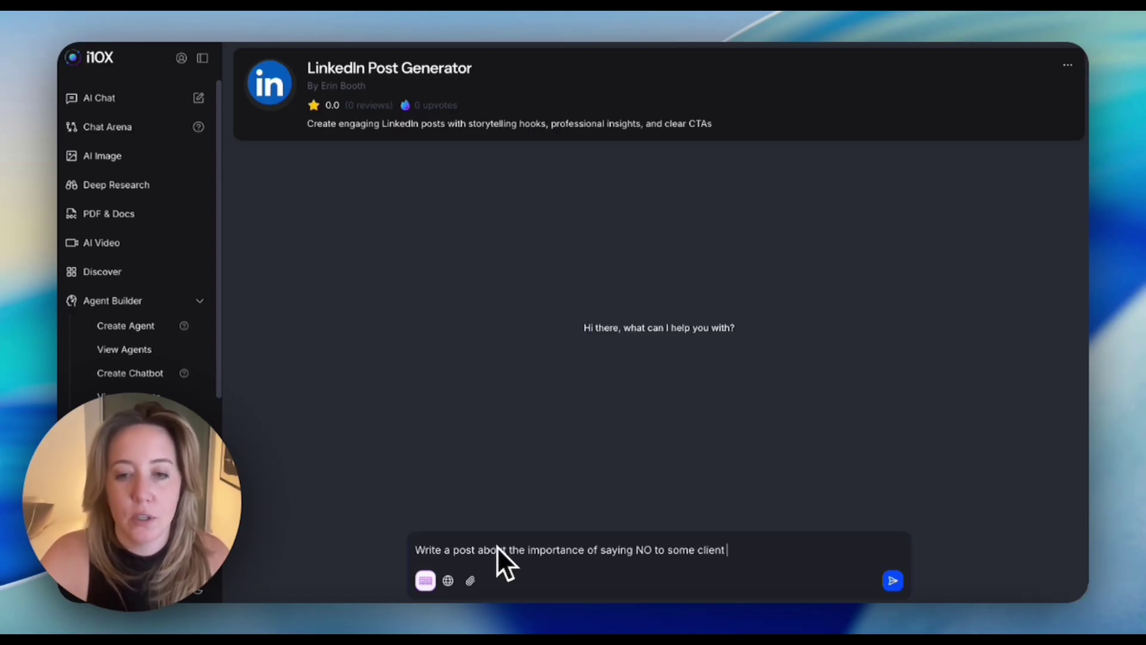
pyautogui.write('leads')
pyautogui.press('Return')
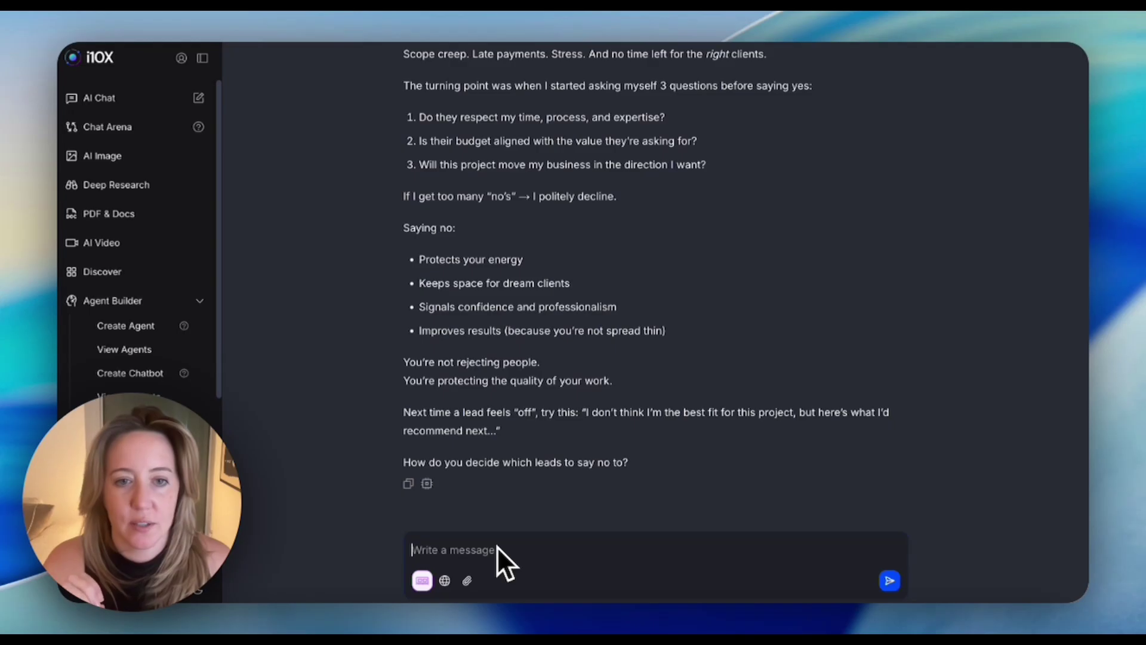
# Step: Review the generated post and add the LinkedIn Post Generator to favorites
pyautogui.moveTo(630, 467); pyautogui.dragTo(411, 468)
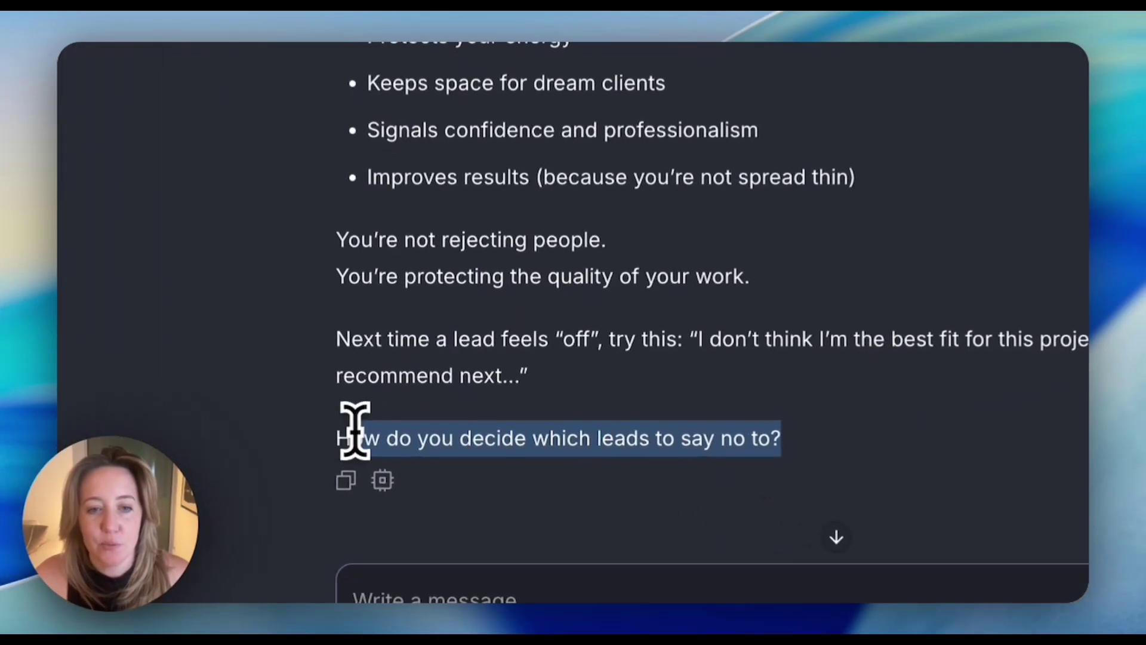
pyautogui.click(438, 352)
pyautogui.scroll(5, 520, 294)
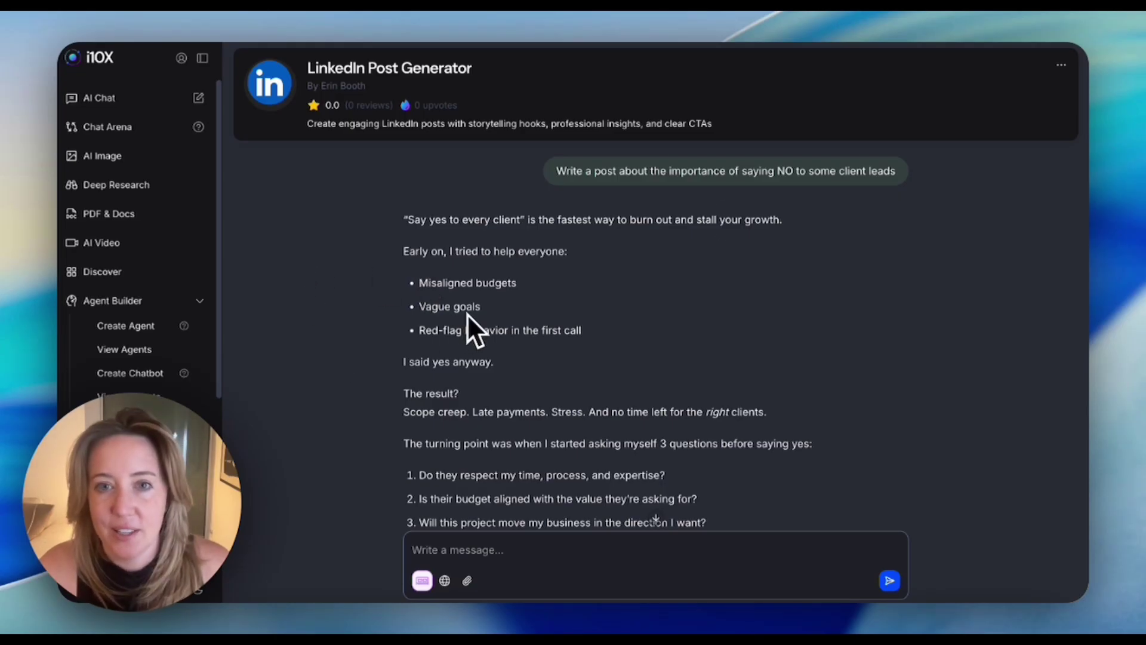
pyautogui.click(1062, 65)
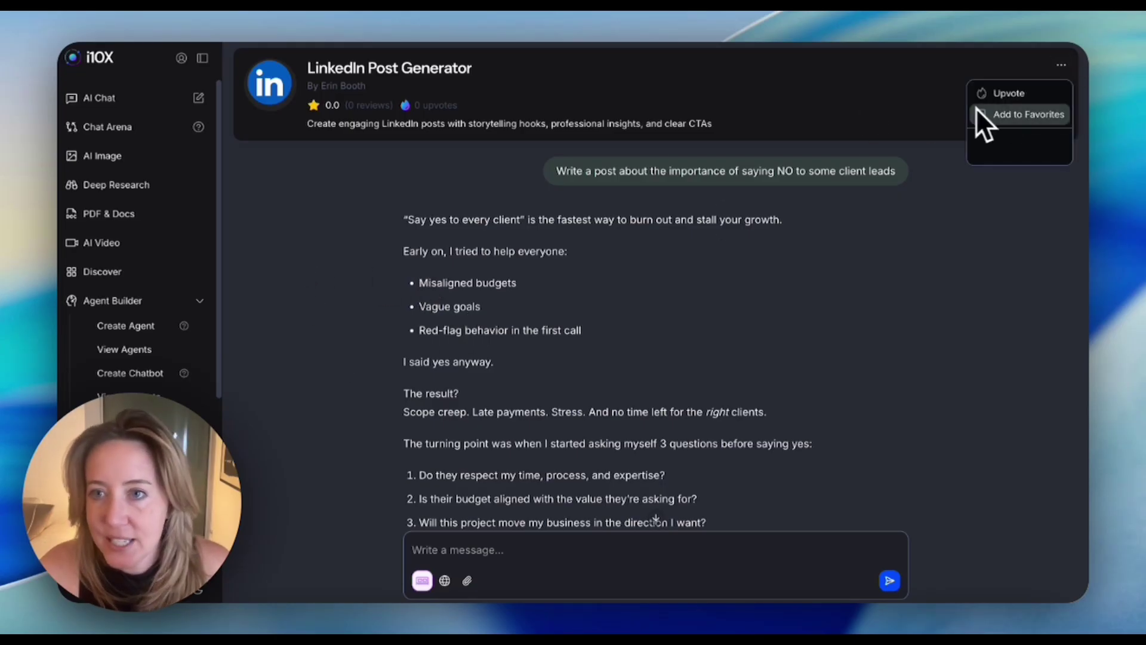
pyautogui.click(1027, 114)
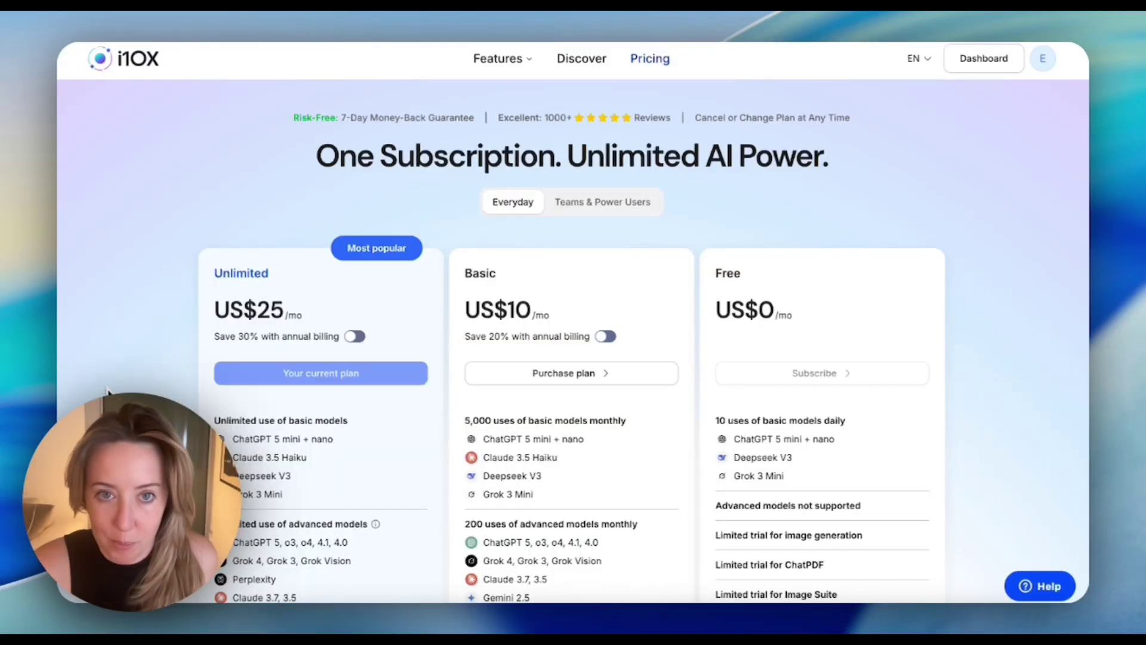
# Step: Scroll the pricing page comparing Unlimited, Basic and Free plan features
pyautogui.scroll(-2, 135, 376)
pyautogui.scroll(-1, 134, 367)
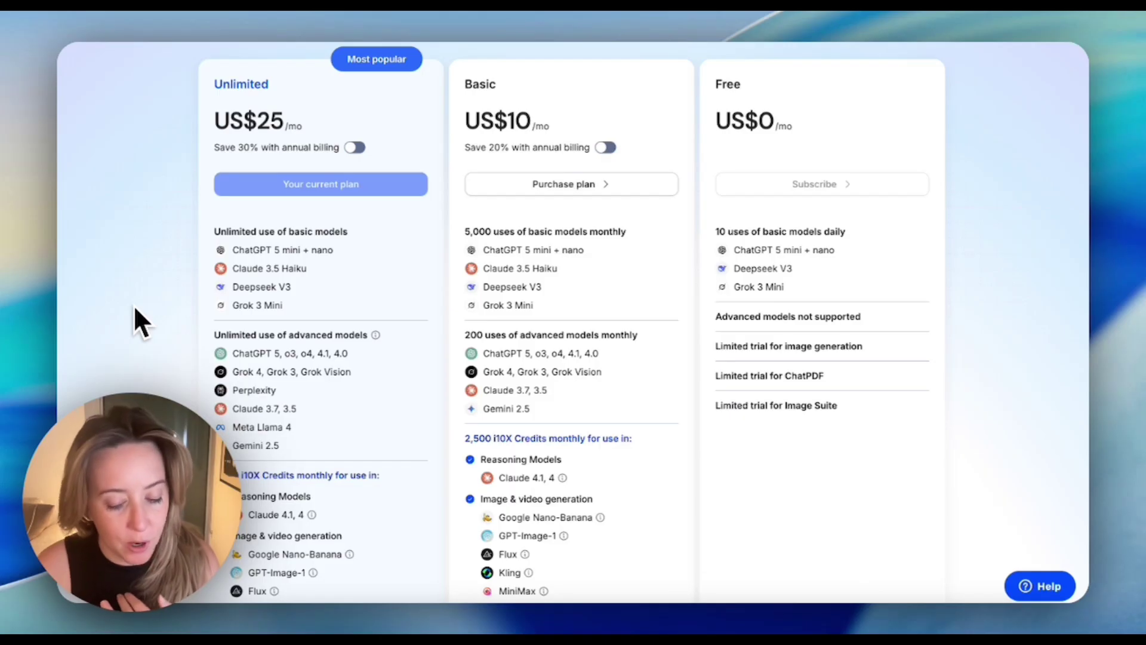
pyautogui.scroll(-4, 149, 340)
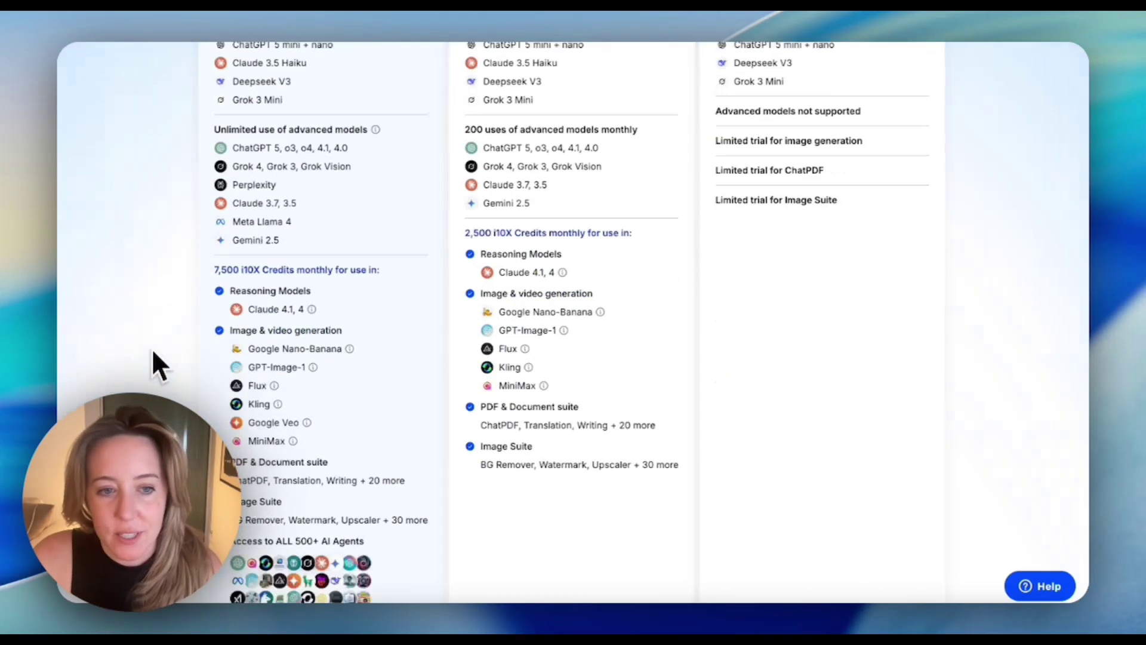
pyautogui.scroll(-1, 152, 350)
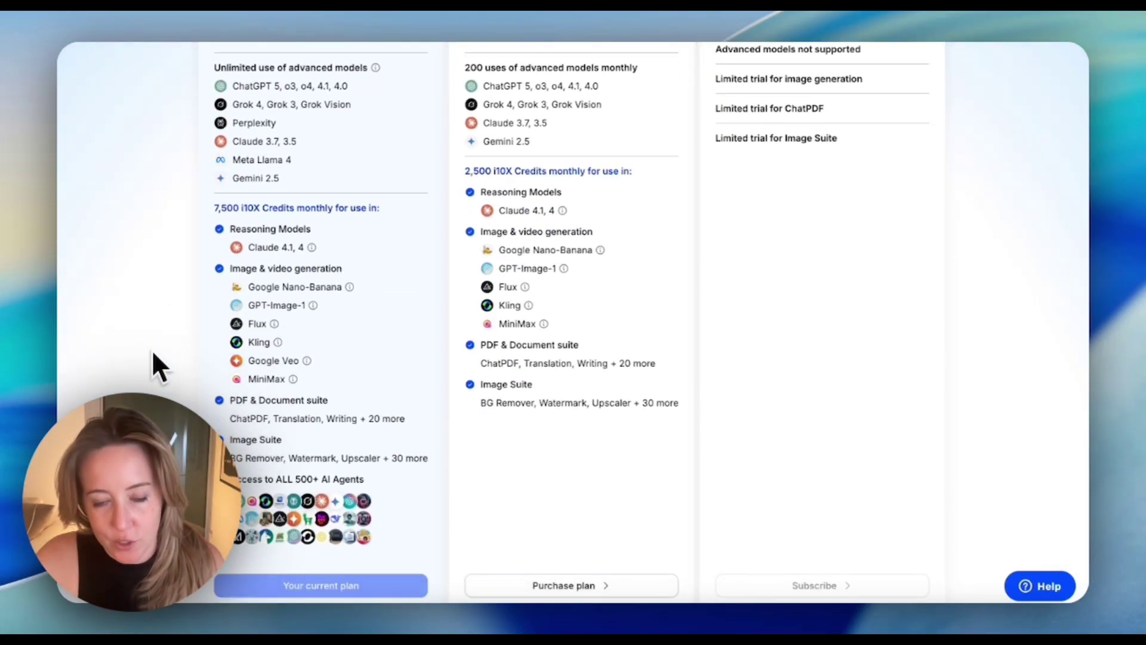
pyautogui.scroll(4, 152, 350)
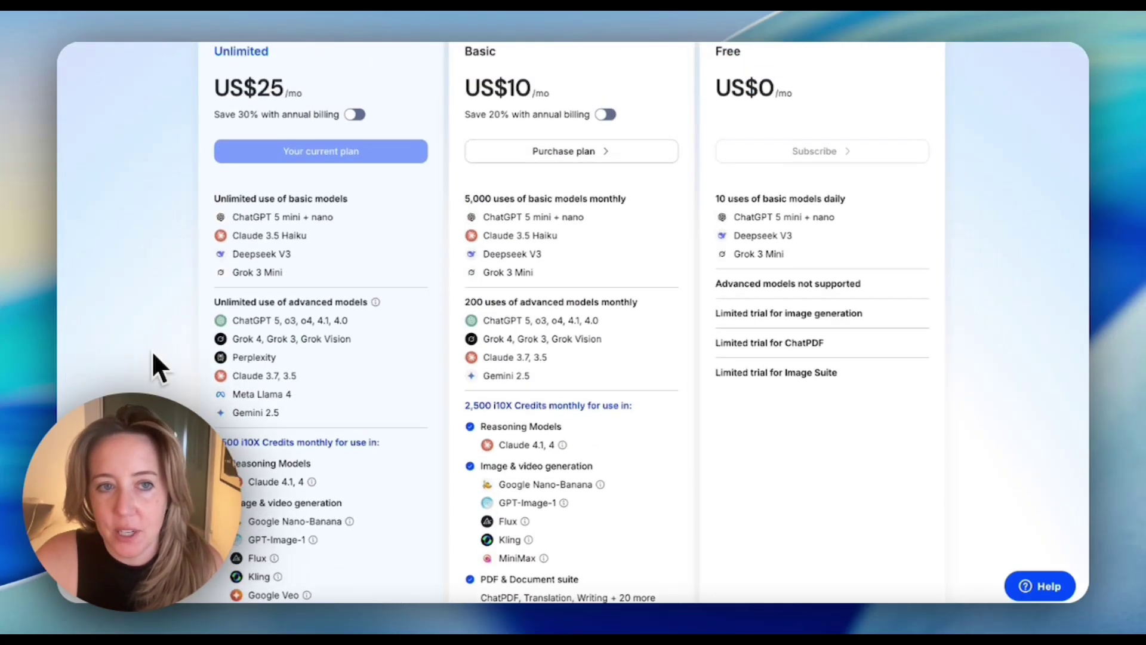
pyautogui.scroll(-4, 155, 292)
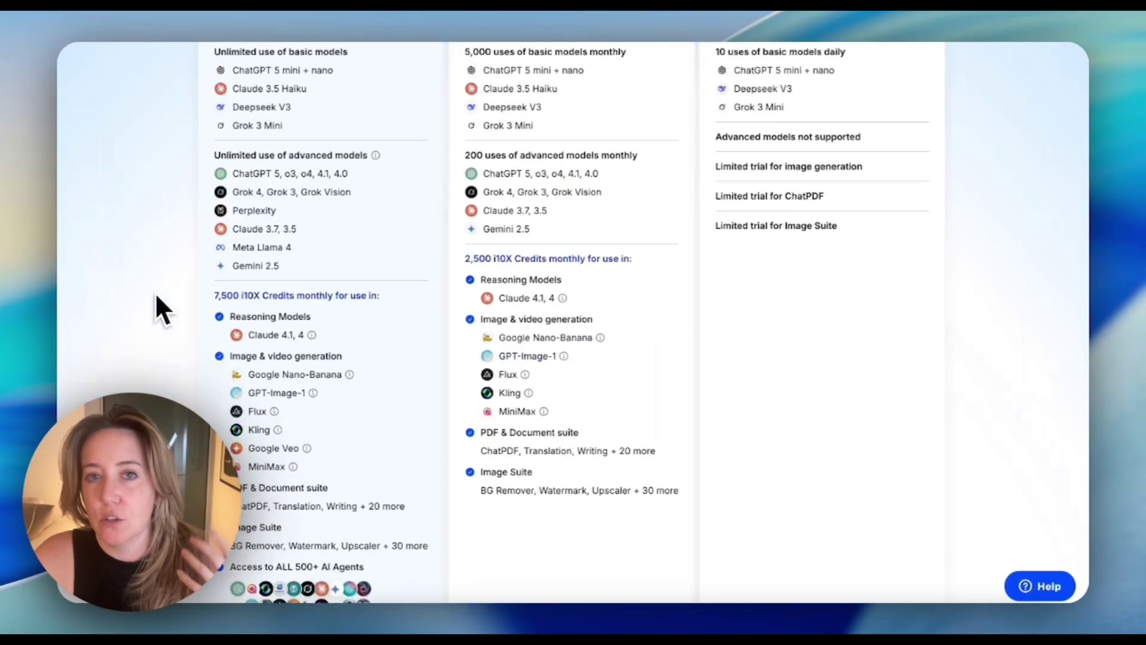
pyautogui.scroll(3, 535, 360)
pyautogui.scroll(2, 307, 387)
pyautogui.scroll(3, 299, 385)
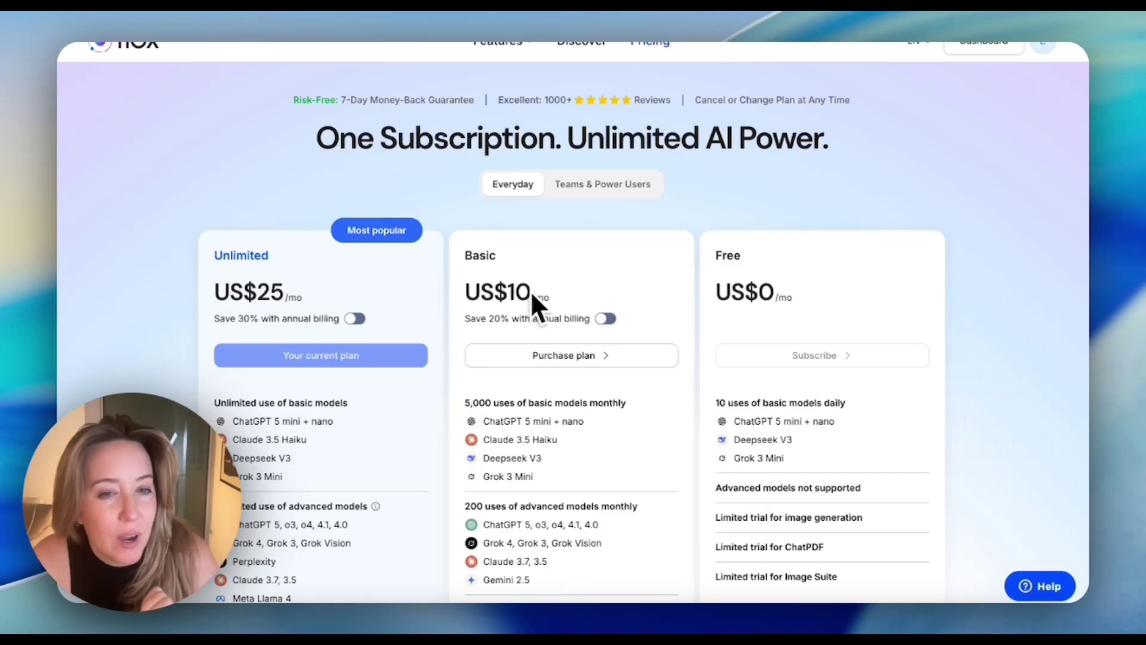
pyautogui.scroll(-3, 534, 293)
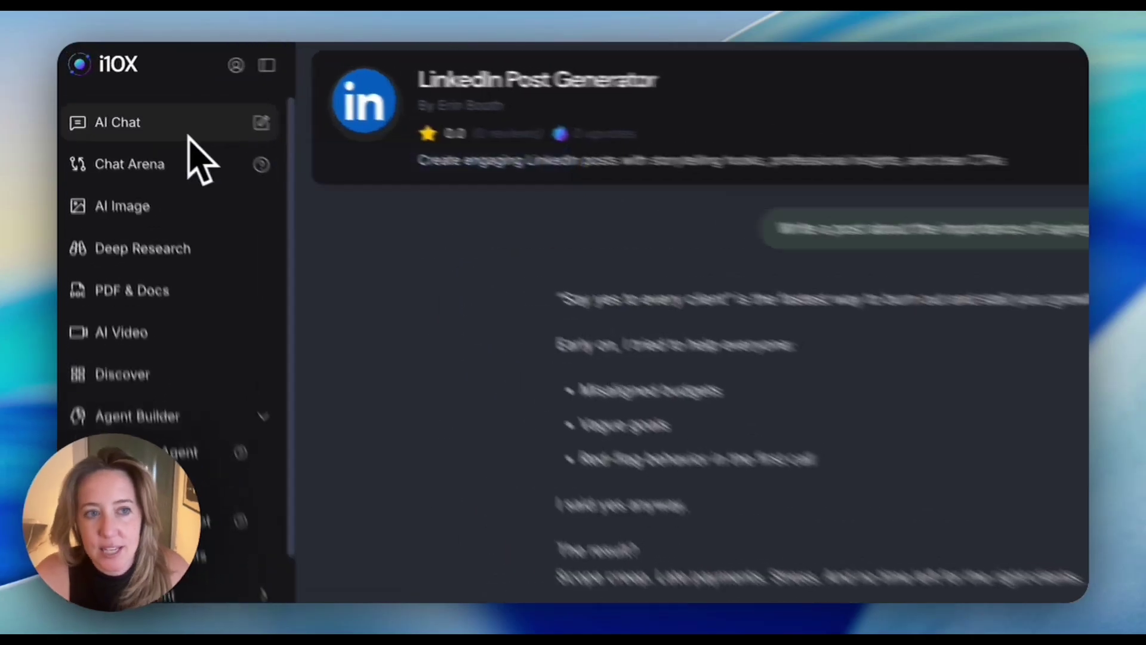
# Step: Leave the LinkedIn Post Generator chat for the AI Chat home
pyautogui.click(189, 137)
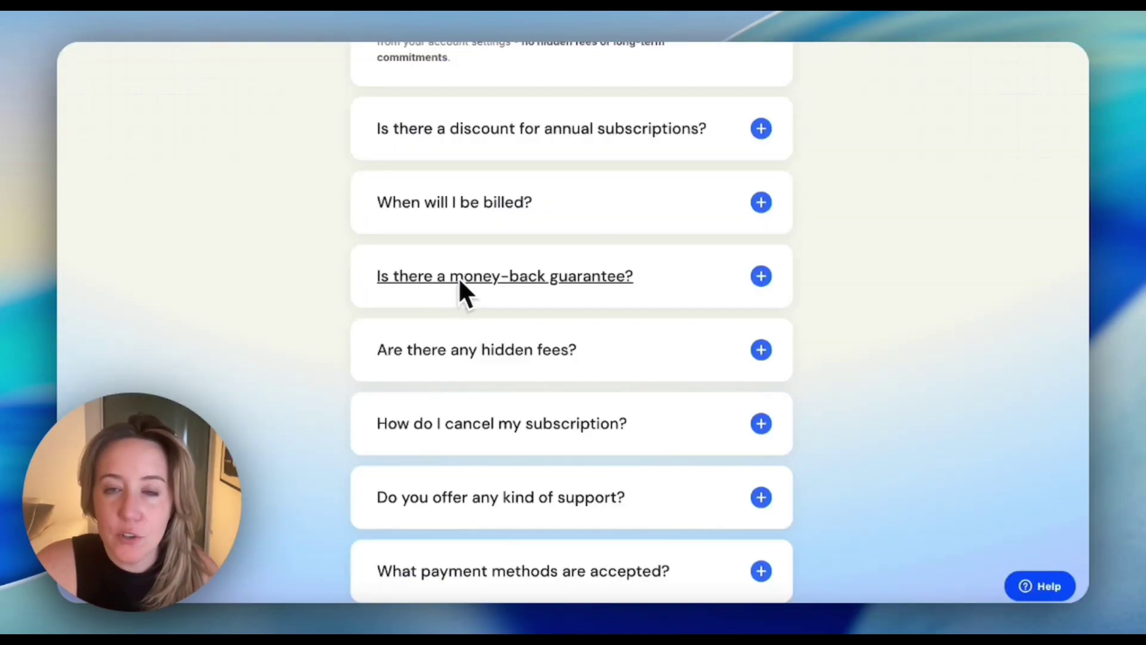
# Step: Expand the FAQ answers on the 7-day money-back guarantee, hidden fees and support
pyautogui.click(460, 284)
pyautogui.scroll(1, 290, 336)
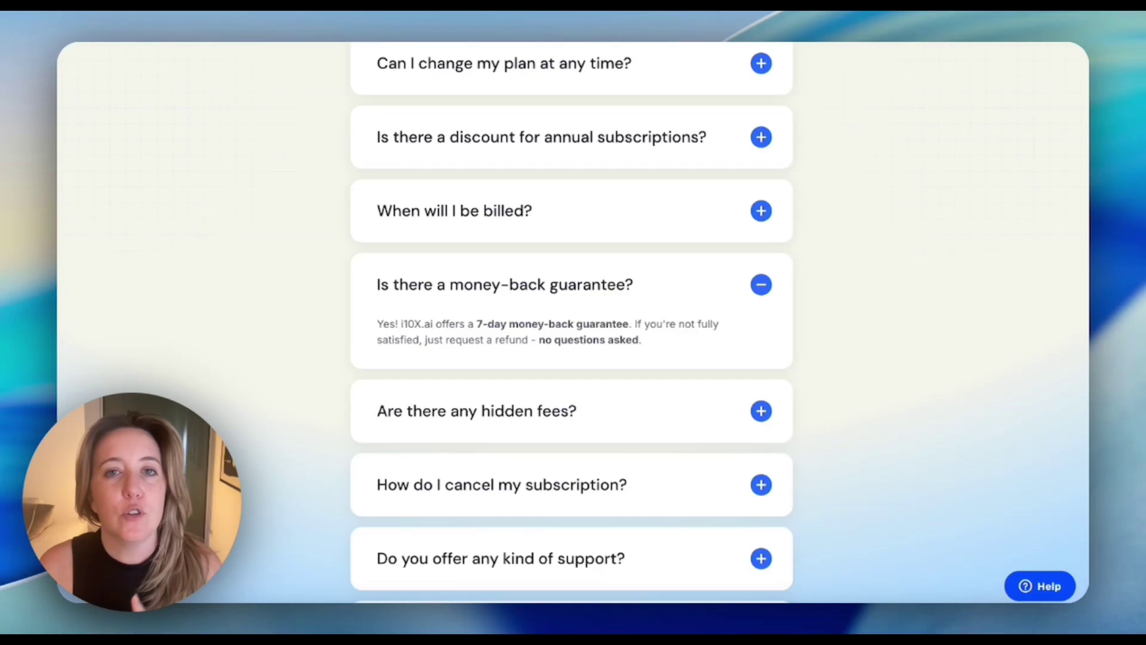
pyautogui.scroll(-2, 338, 349)
pyautogui.click(462, 317)
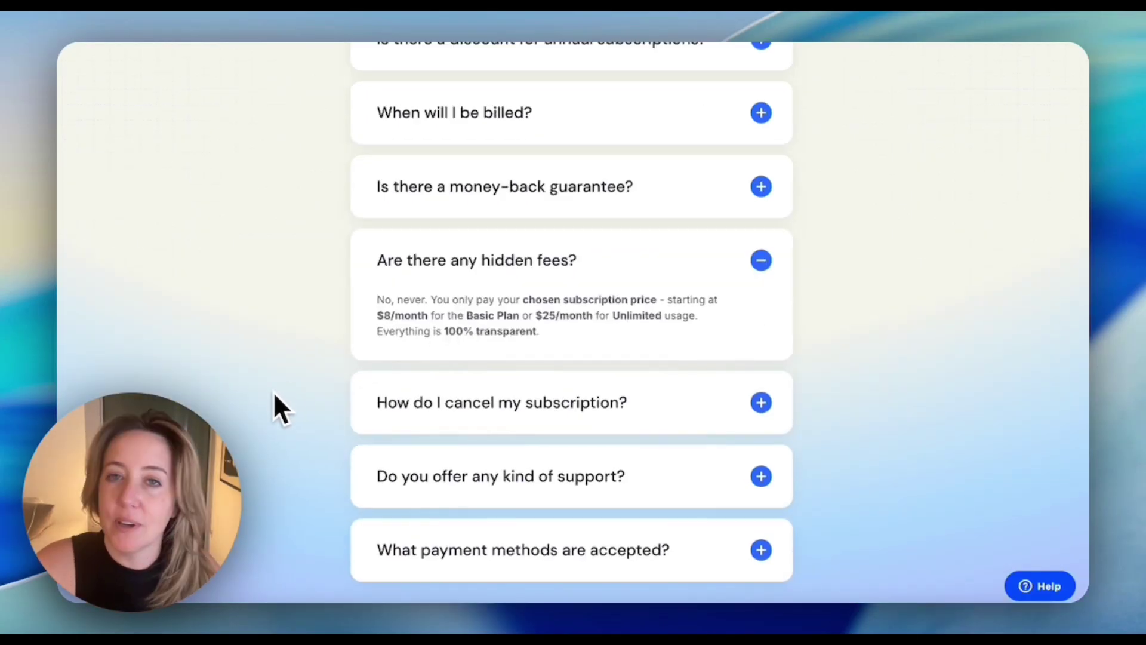
pyautogui.scroll(-2, 274, 392)
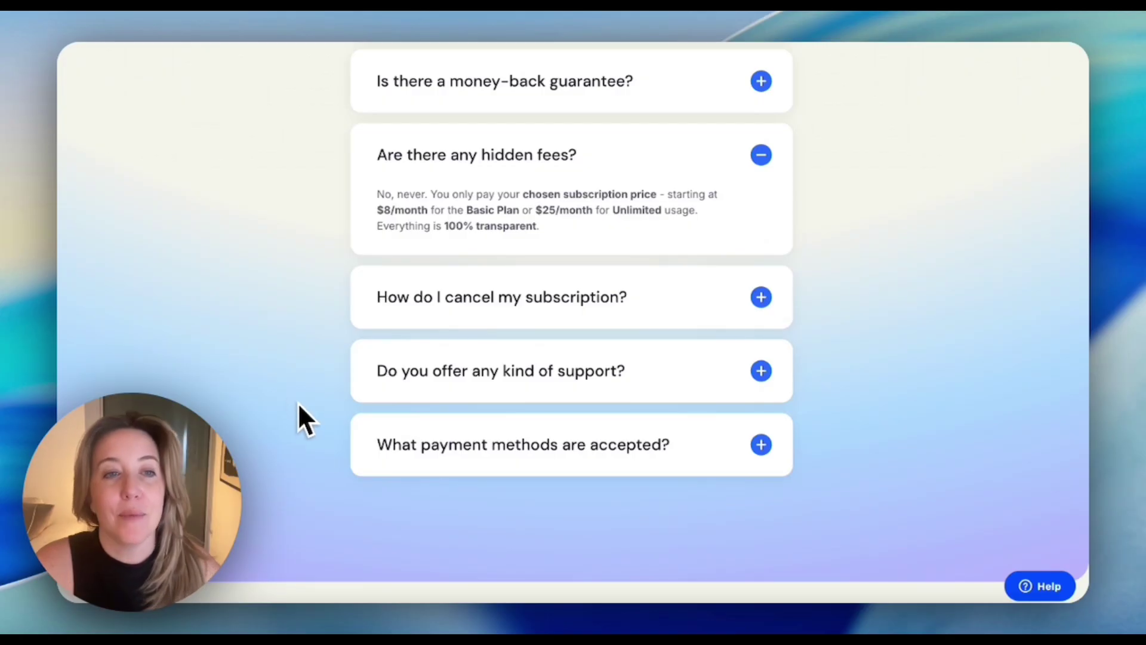
pyautogui.click(457, 373)
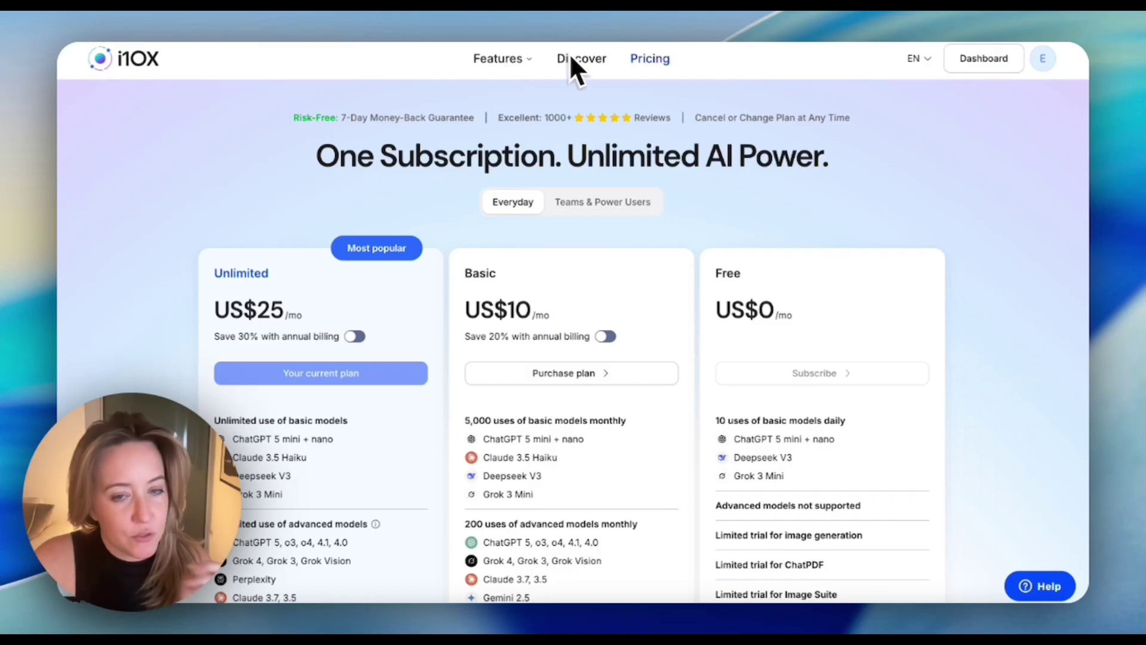
# Step: Browse the Discover catalogue listing GPT-5, DALL·E 3, Claude 4 Opus and Gemini 2.5 Pro
pyautogui.click(570, 58)
pyautogui.scroll(-1, 212, 311)
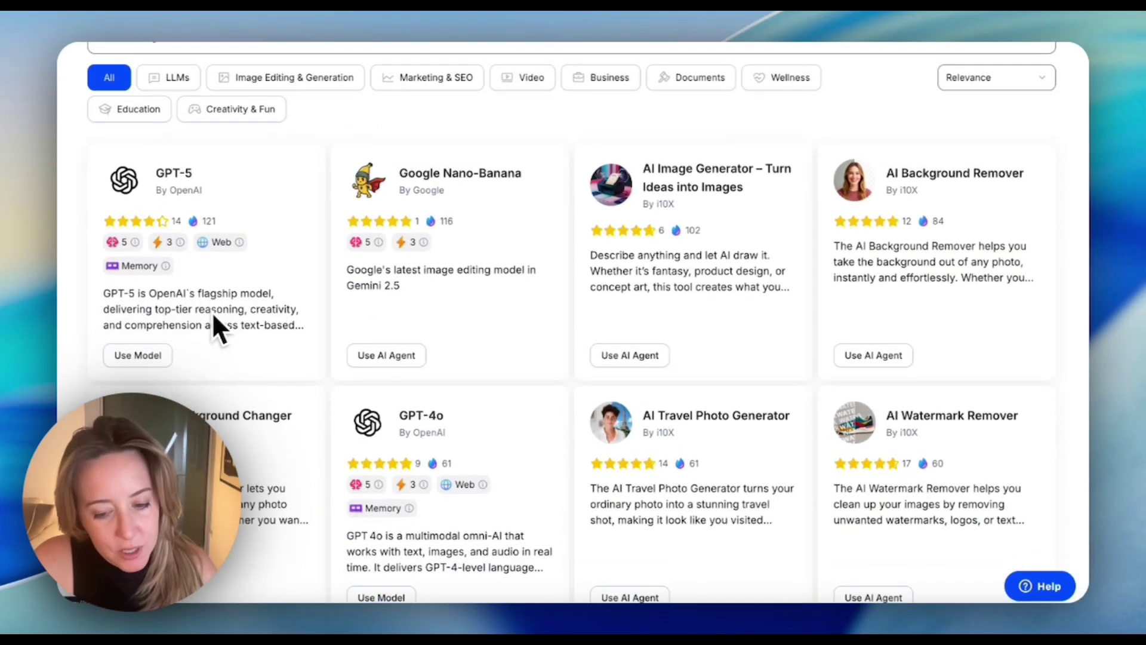
pyautogui.scroll(-2, 211, 313)
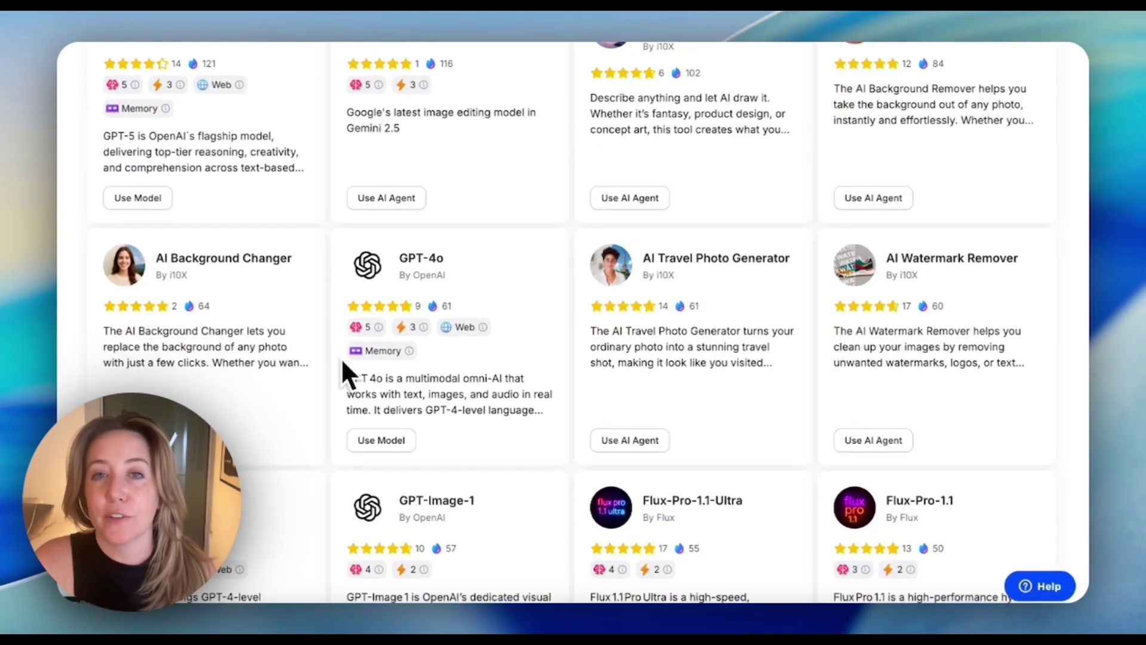
pyautogui.scroll(-1, 342, 357)
pyautogui.scroll(-2, 342, 360)
pyautogui.scroll(-1, 341, 360)
pyautogui.scroll(-1, 342, 360)
pyautogui.scroll(-2, 362, 336)
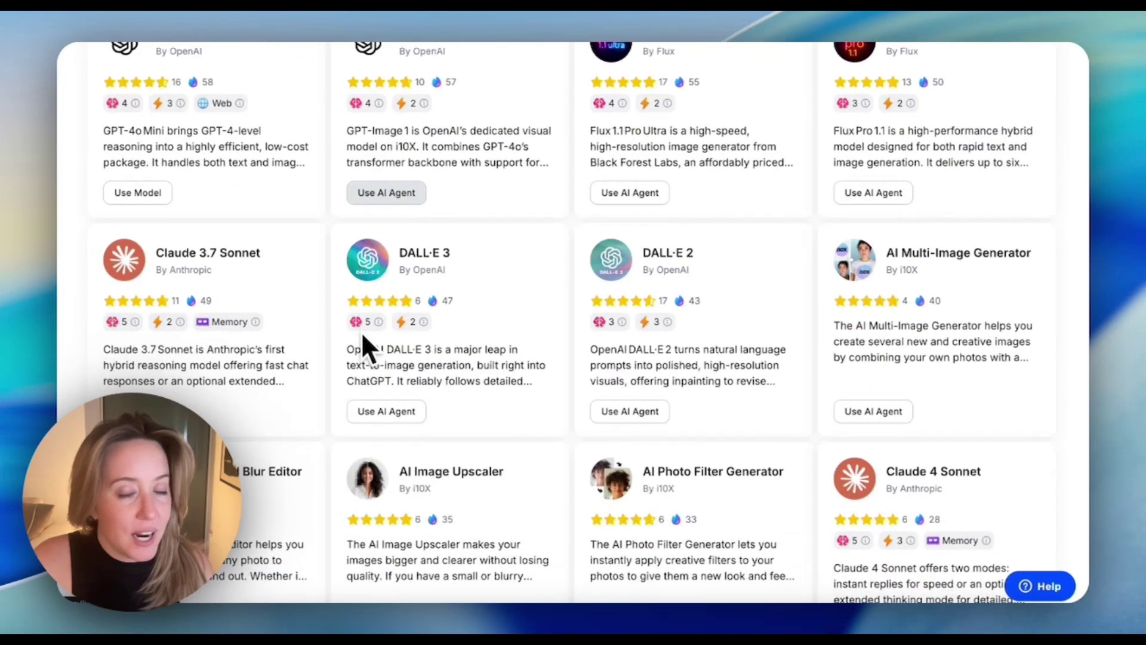
pyautogui.scroll(-3, 362, 336)
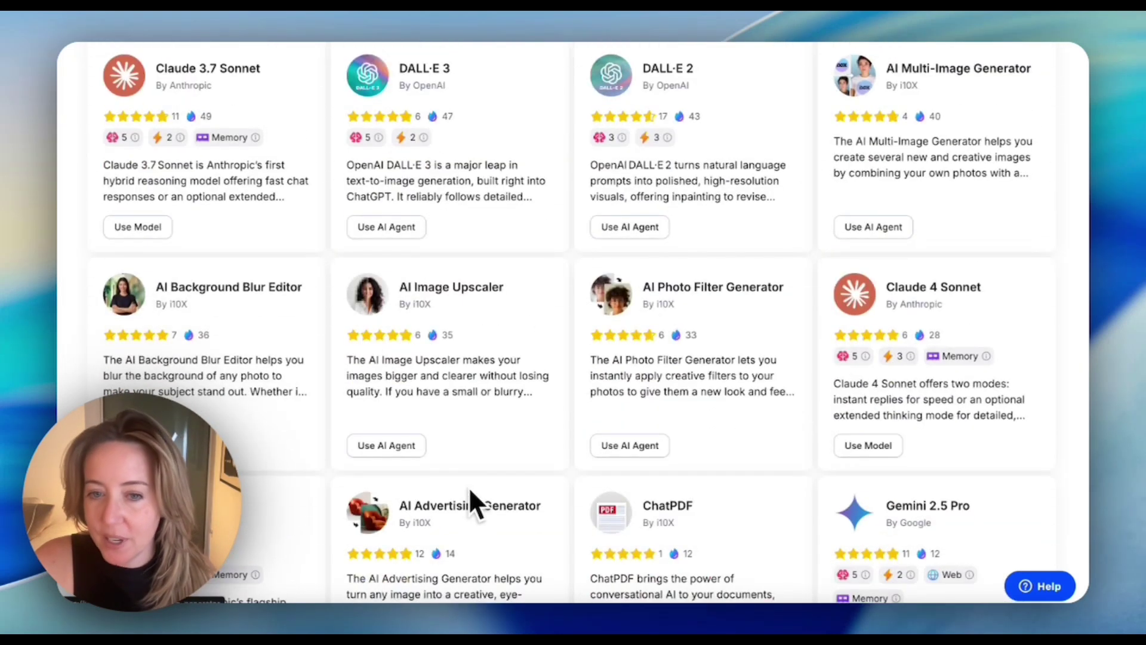
pyautogui.scroll(-3, 480, 509)
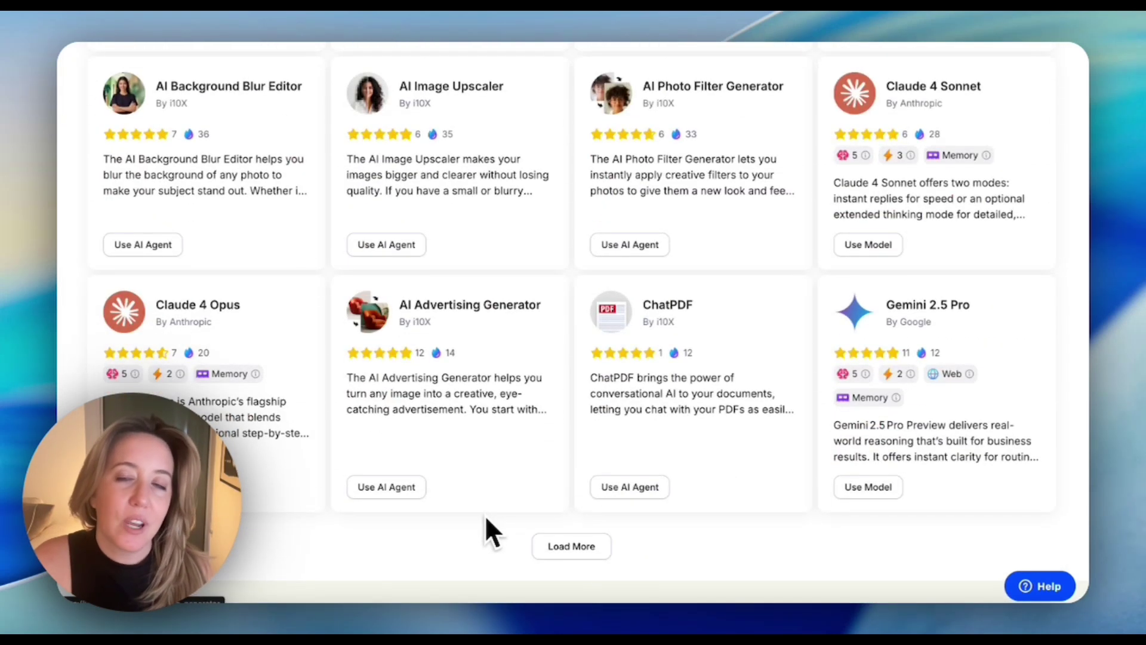